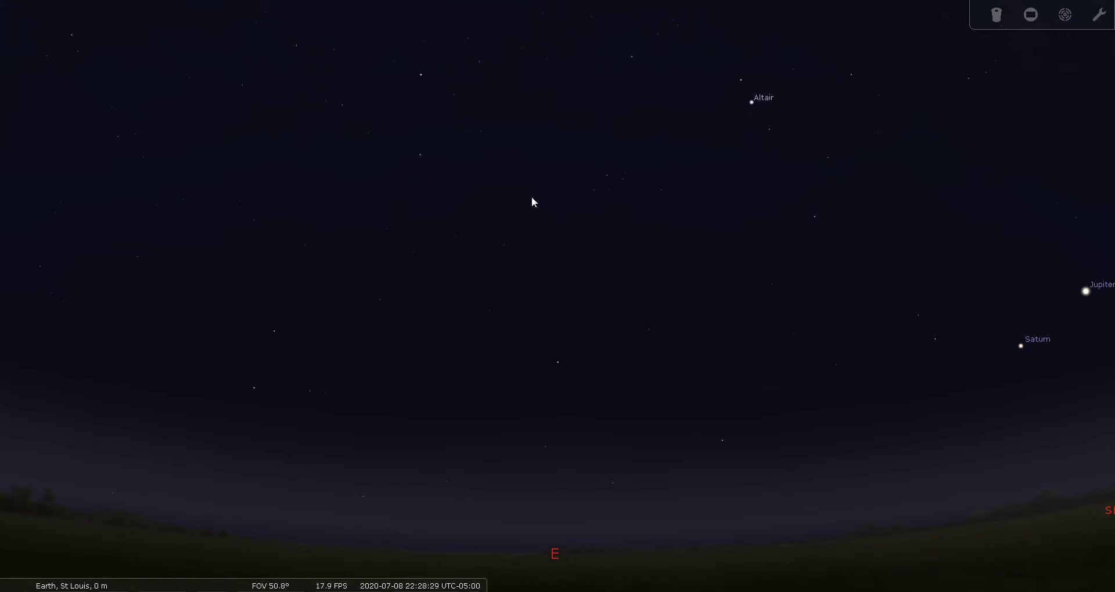
Zoom out to a 60° field of view and tilt the view up from the eastern horizon
scroll(498, 266, down, 2)
drag(441, 292, 434, 322)
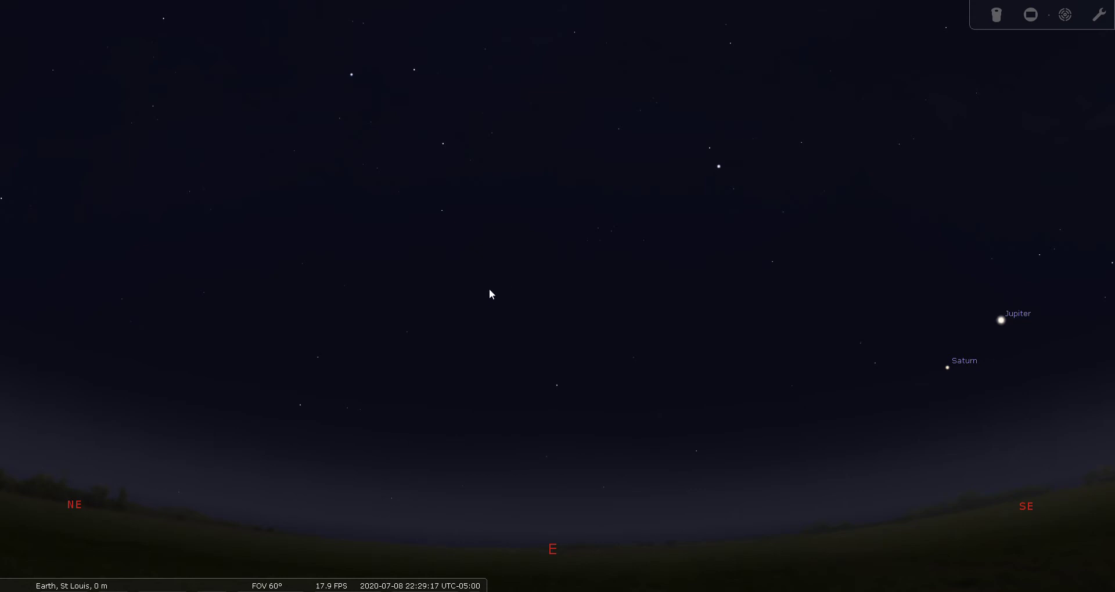
Tilt the view up into the eastern sky until Vega appears, then bring it back to the horizon
drag(491, 285, 496, 364)
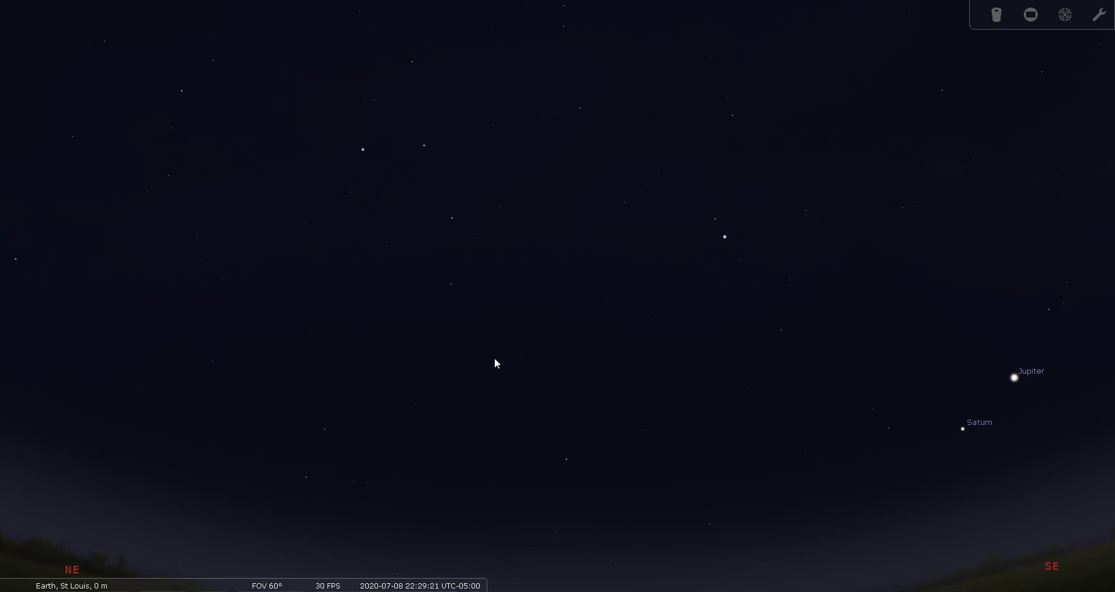
drag(531, 297, 525, 372)
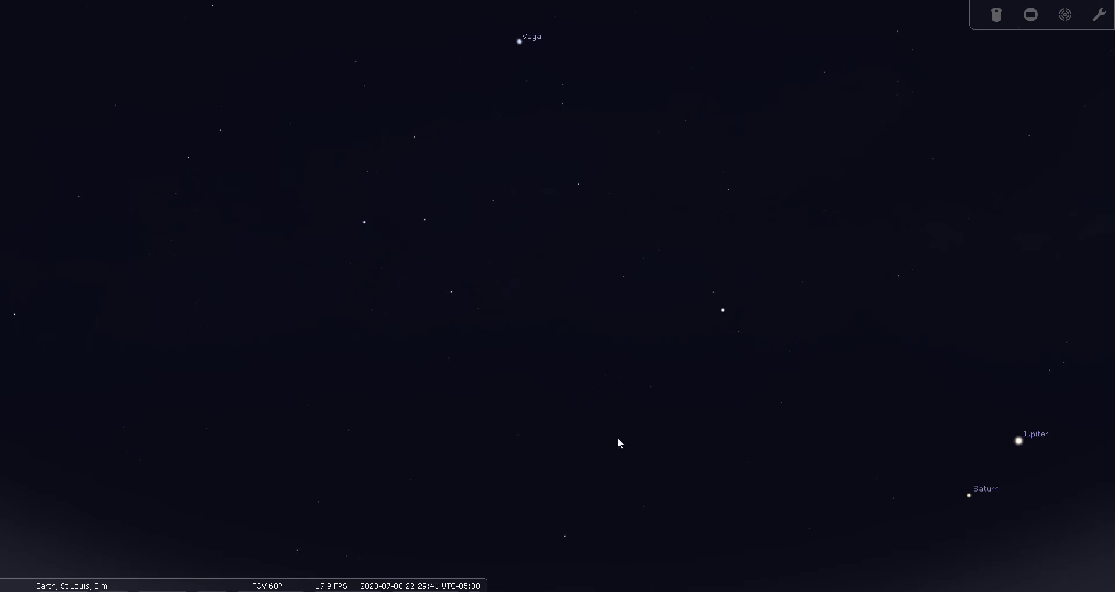
drag(618, 439, 483, 343)
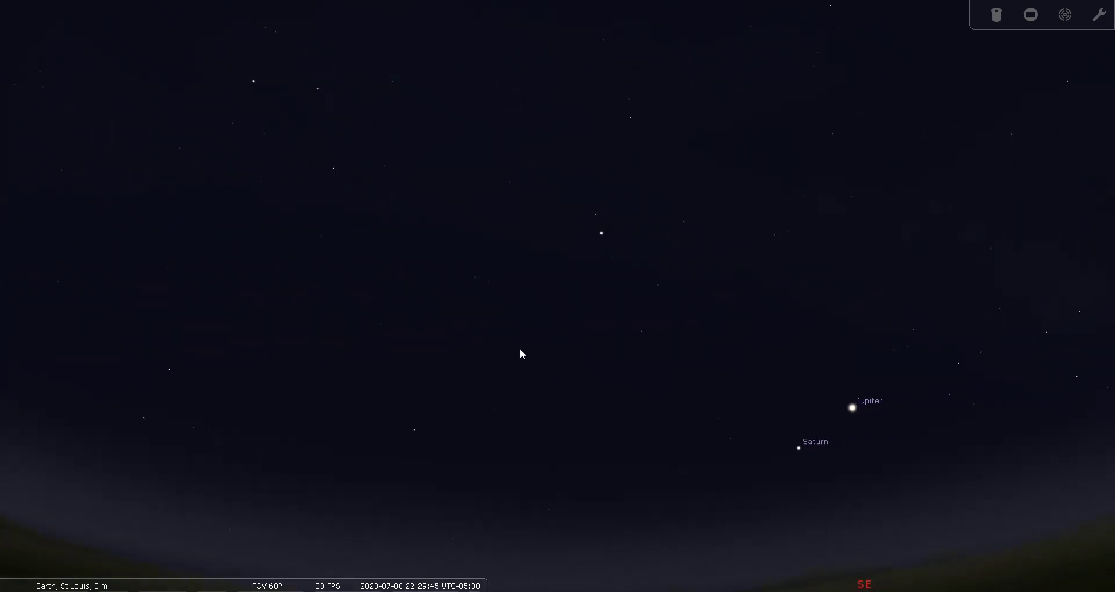
Turn the view toward the south-east so Jupiter and Saturn sit low near bottom centre
drag(600, 408, 344, 353)
drag(444, 382, 262, 348)
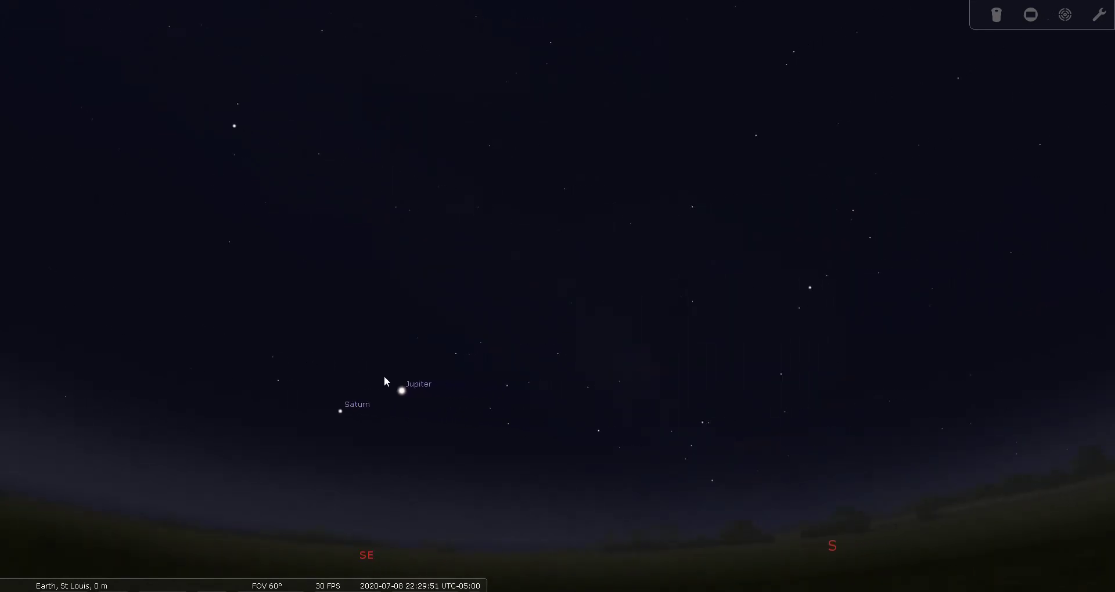
drag(485, 429, 460, 427)
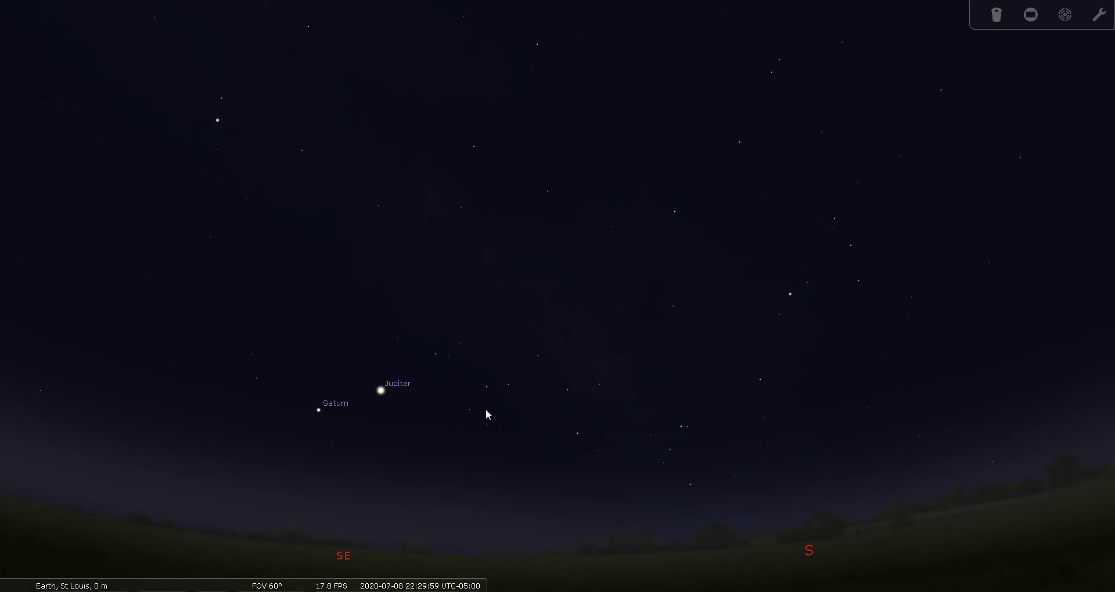
drag(452, 410, 507, 425)
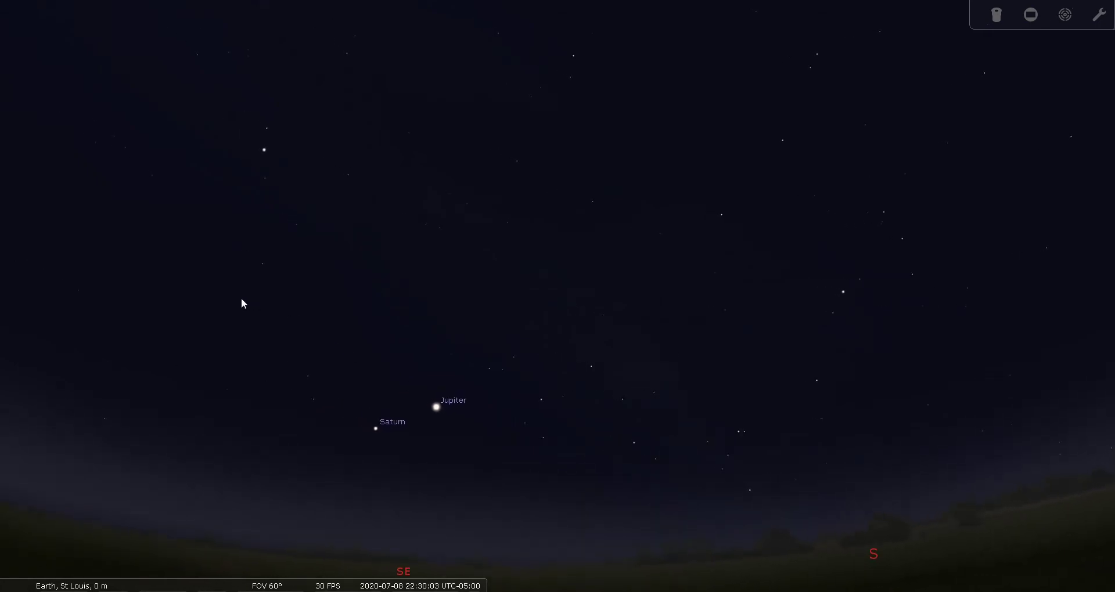
drag(221, 293, 481, 440)
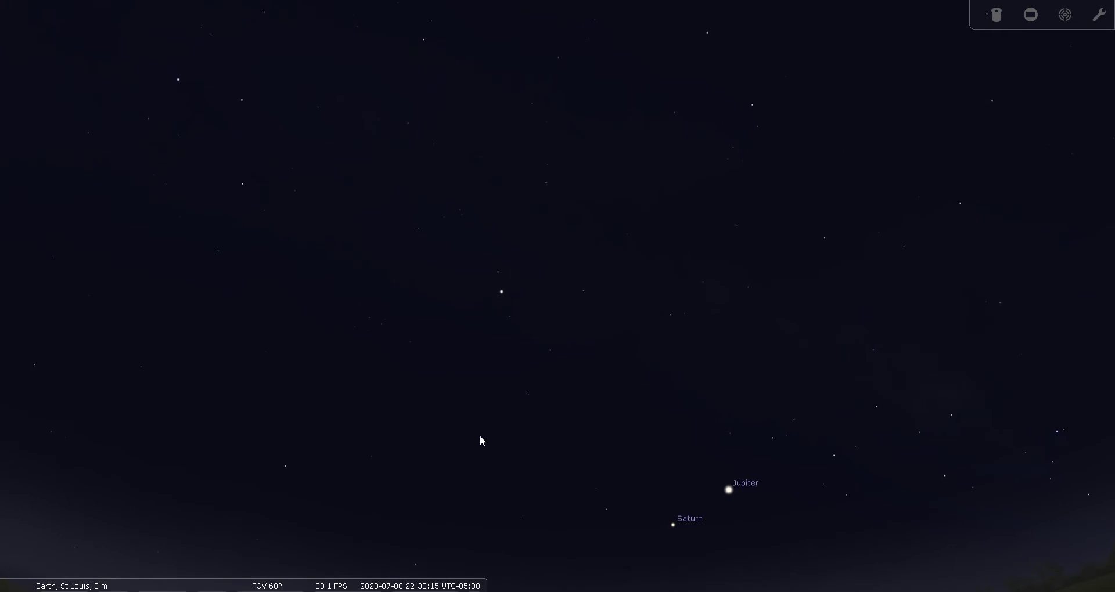
drag(863, 459, 834, 441)
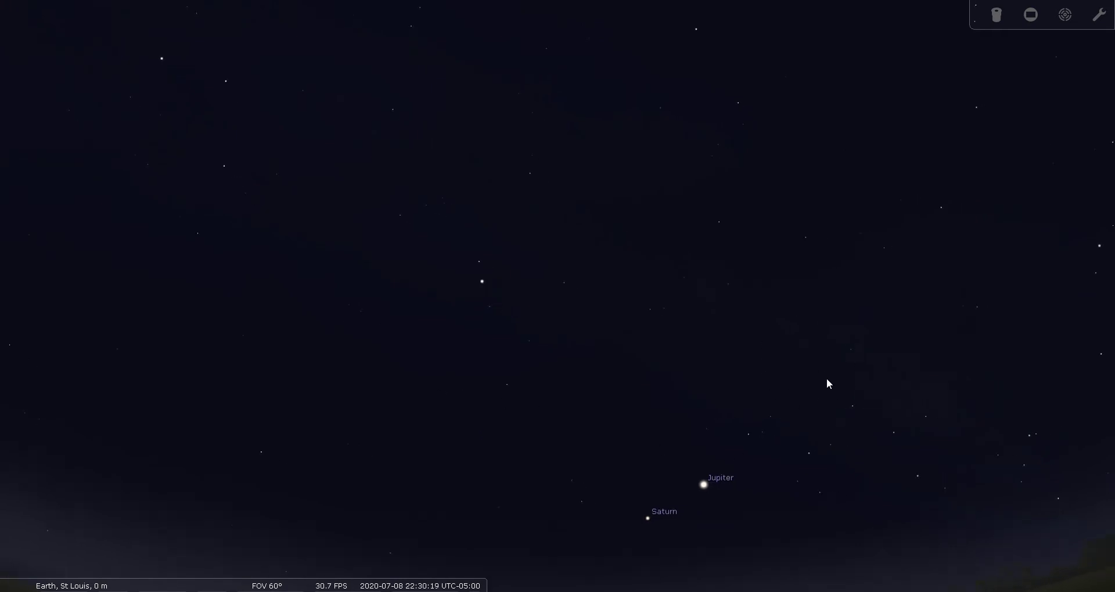
drag(779, 375, 786, 379)
drag(680, 392, 558, 416)
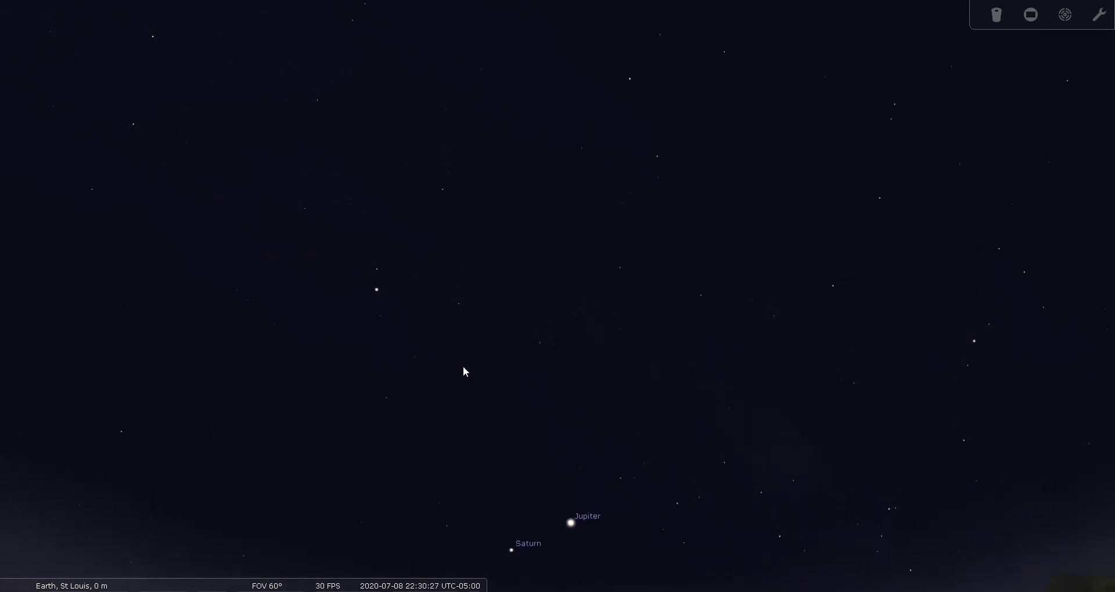
drag(463, 368, 524, 374)
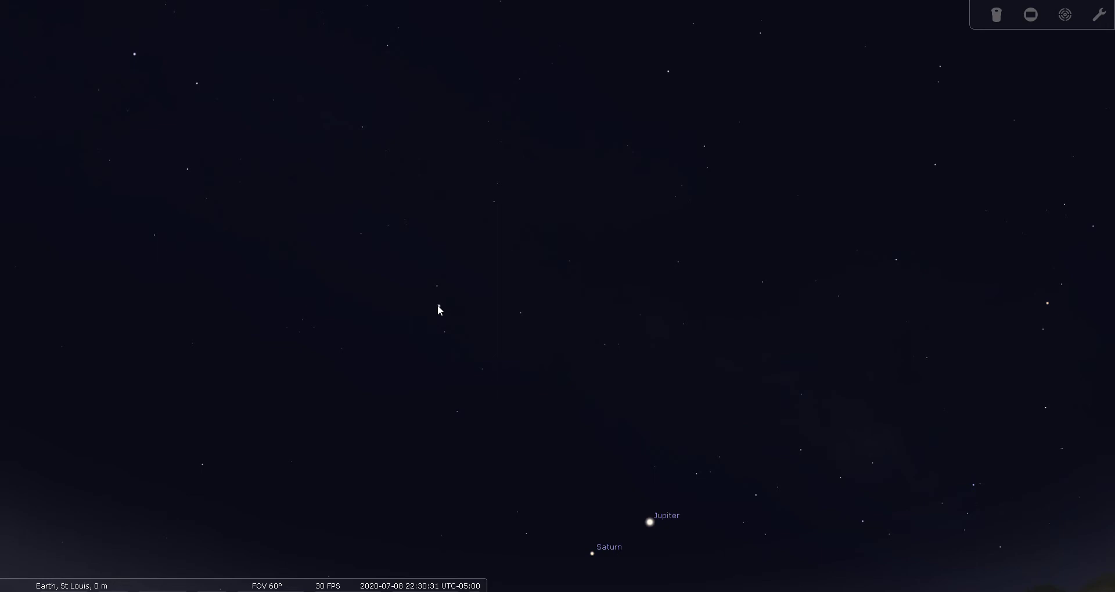
drag(437, 305, 431, 356)
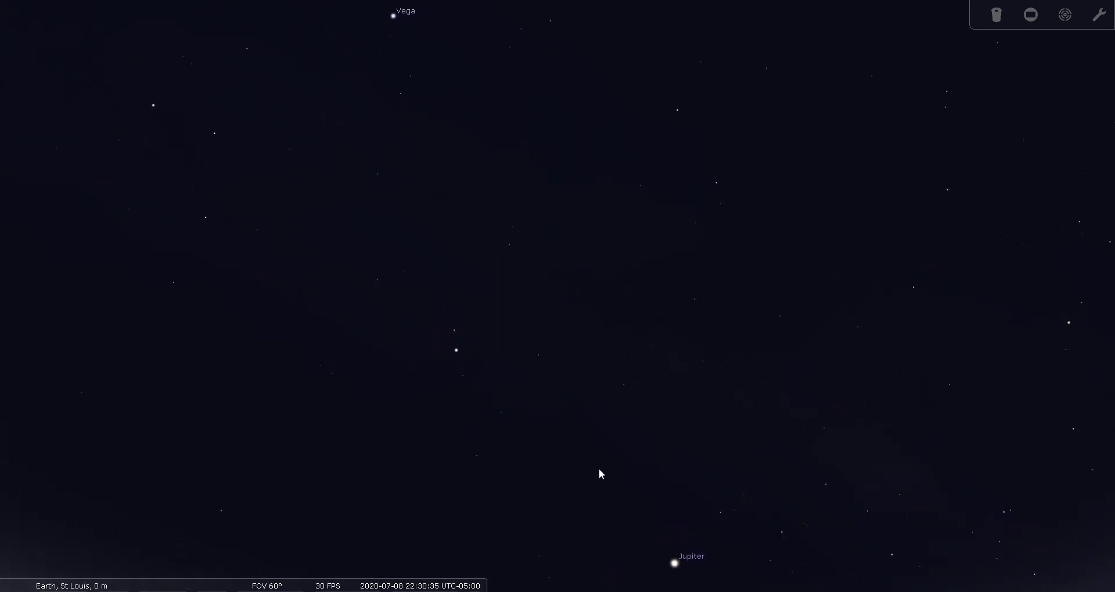
drag(599, 468, 583, 448)
drag(775, 515, 742, 491)
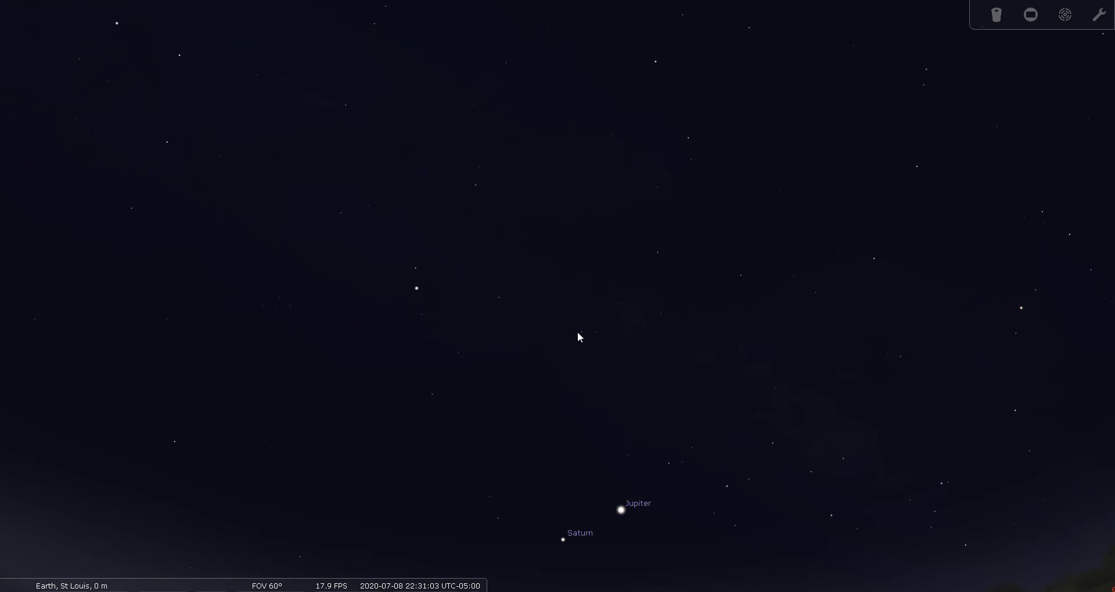
Use C, V and B to end with constellation boundaries and names shown, stick-figure lines hidden
key(c)
key(v)
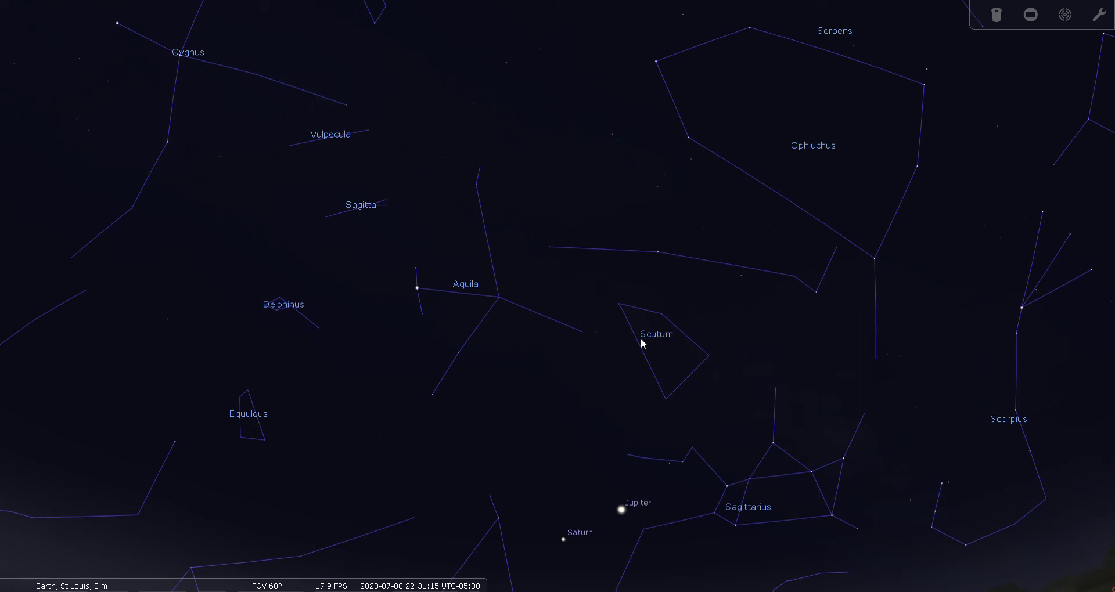
key(v)
key(b)
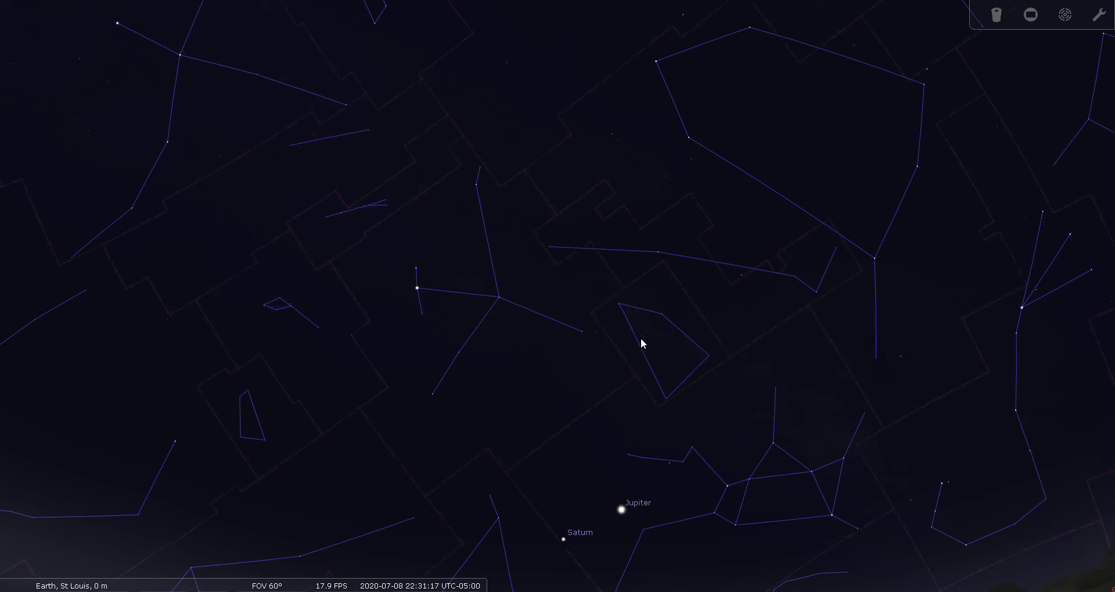
key(v)
key(c)
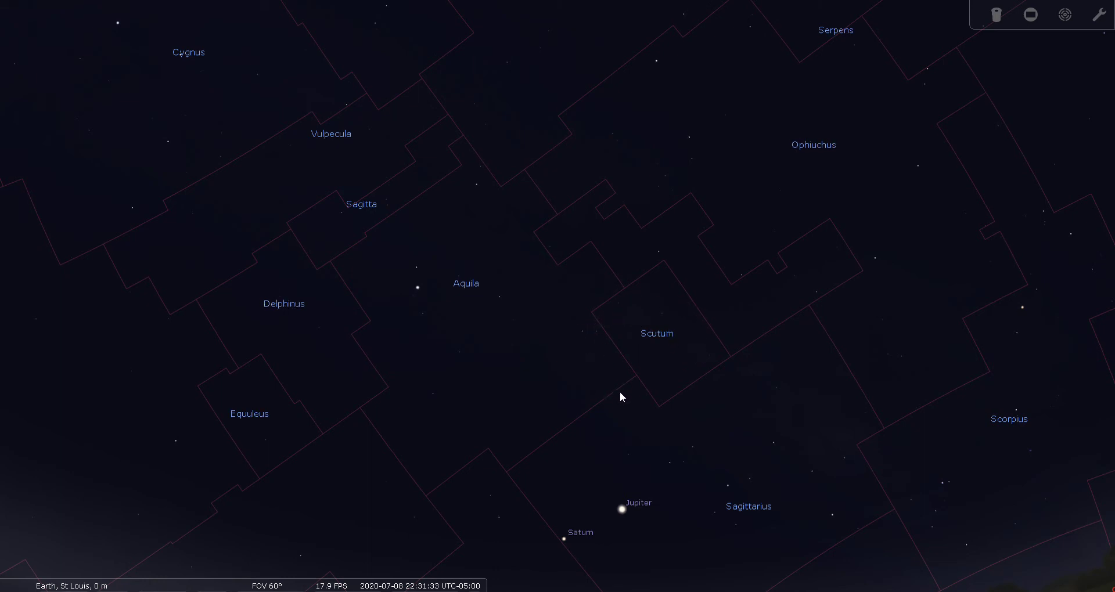
Hide the constellation boundaries and lower the view to the south-eastern horizon
drag(619, 391, 583, 369)
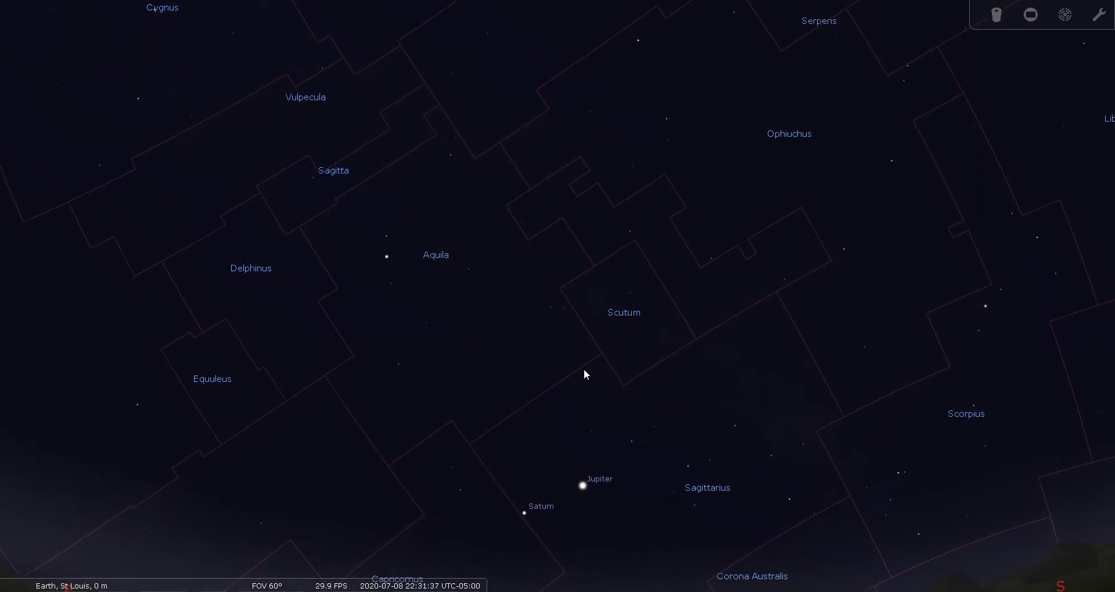
key(b)
drag(337, 426, 322, 389)
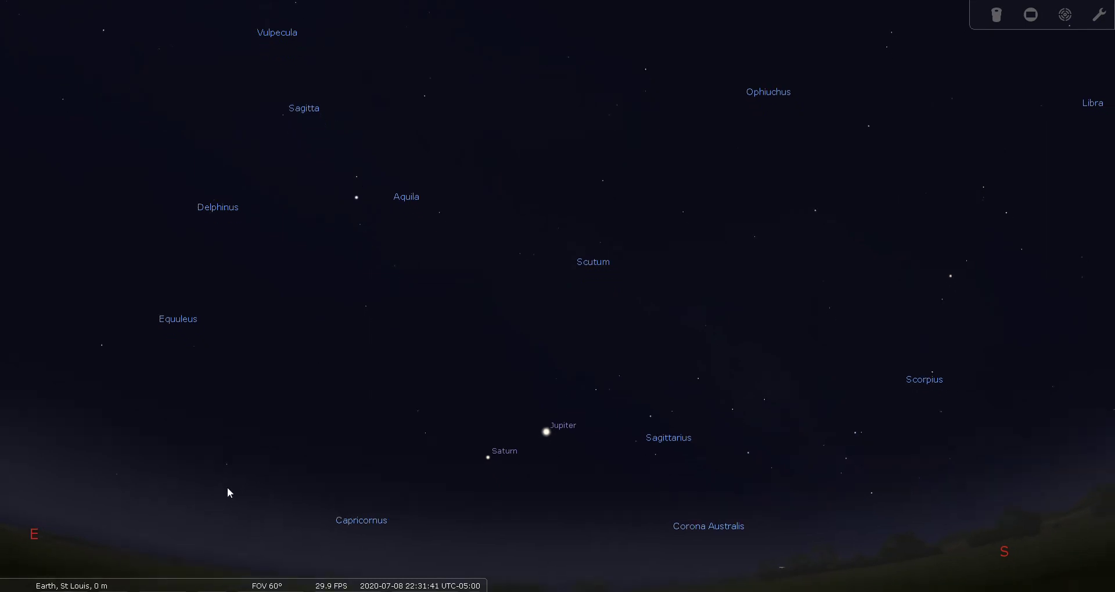
Show the constellation artwork briefly, then hide it along with the constellation names
mouse_move(87, 581)
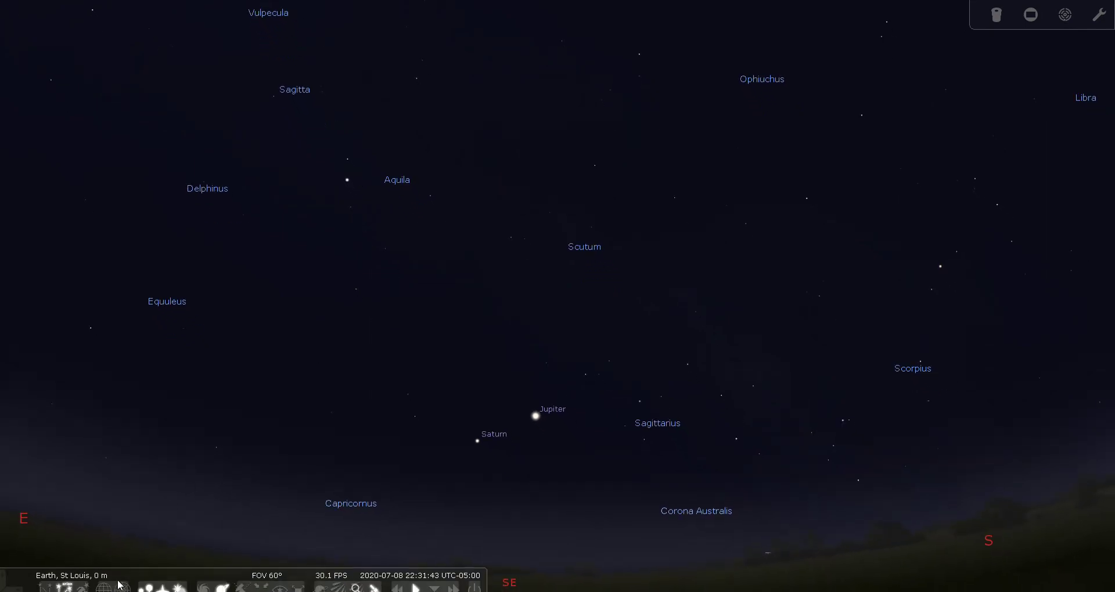
click(83, 581)
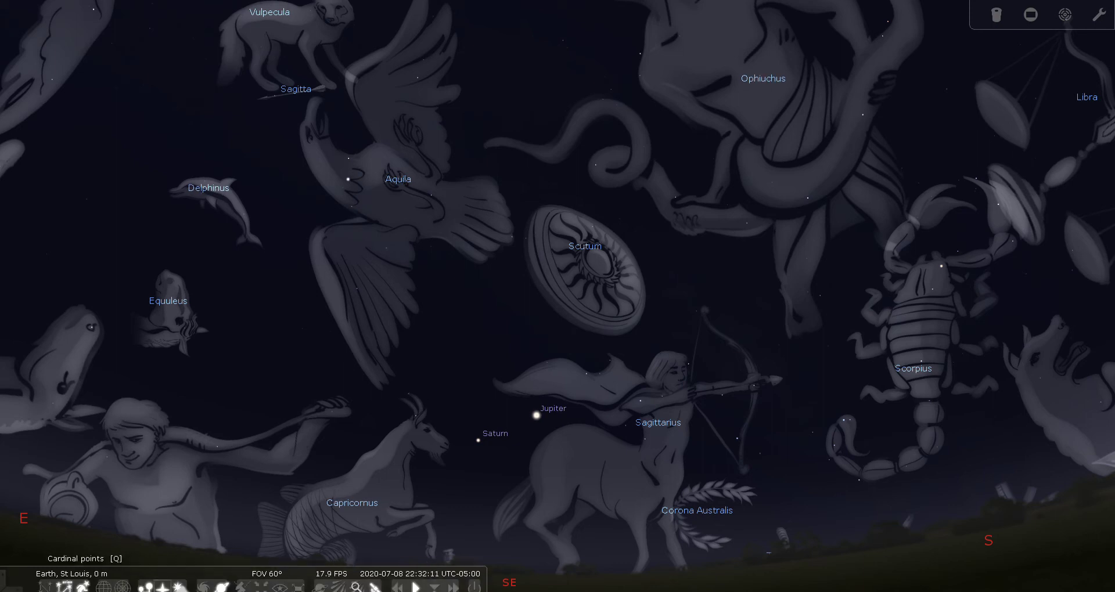
click(82, 581)
click(64, 580)
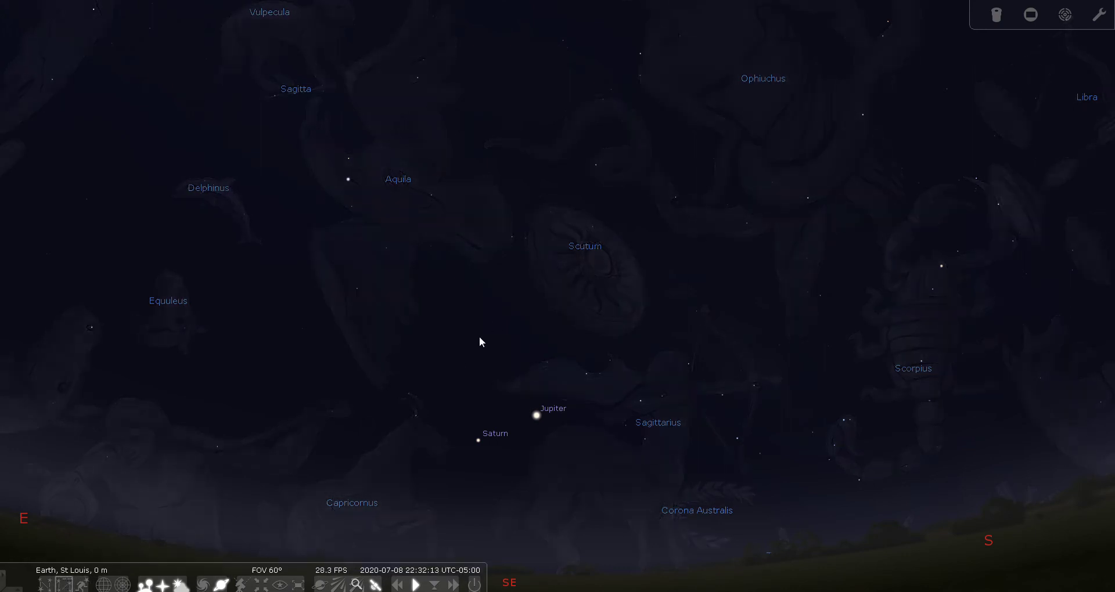
Nudge the view south and lower light pollution from 5 to 2 in the View window's Sky settings
drag(544, 298, 503, 316)
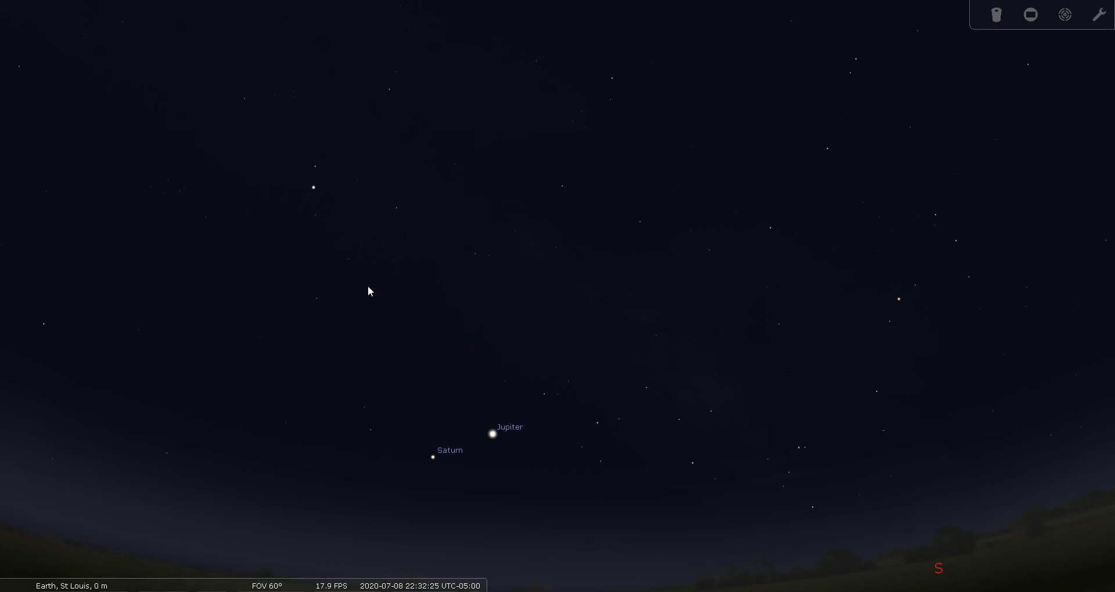
mouse_move(13, 318)
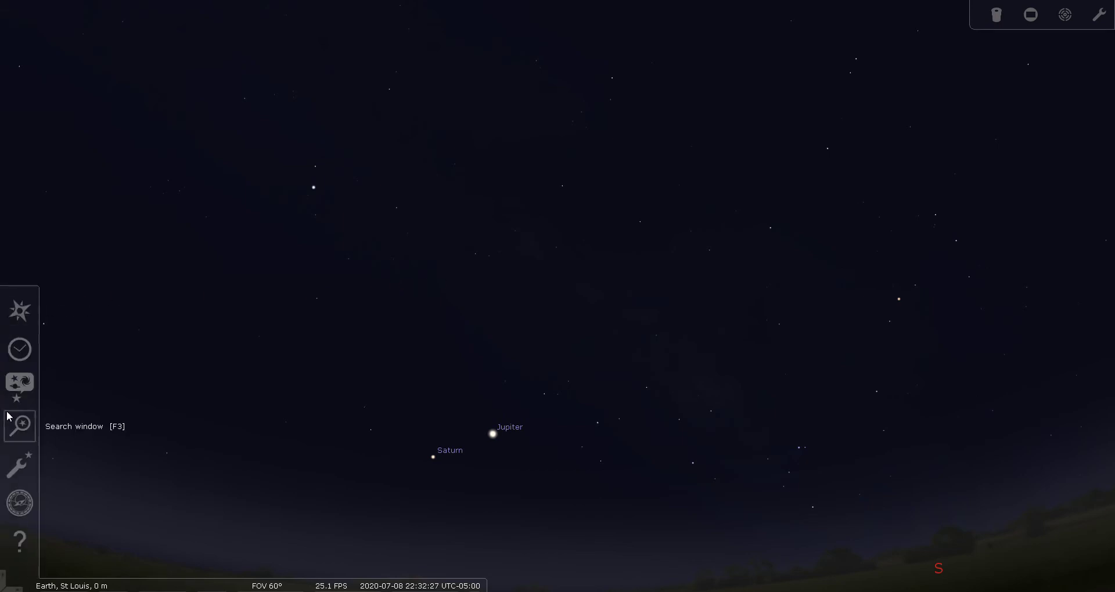
click(19, 400)
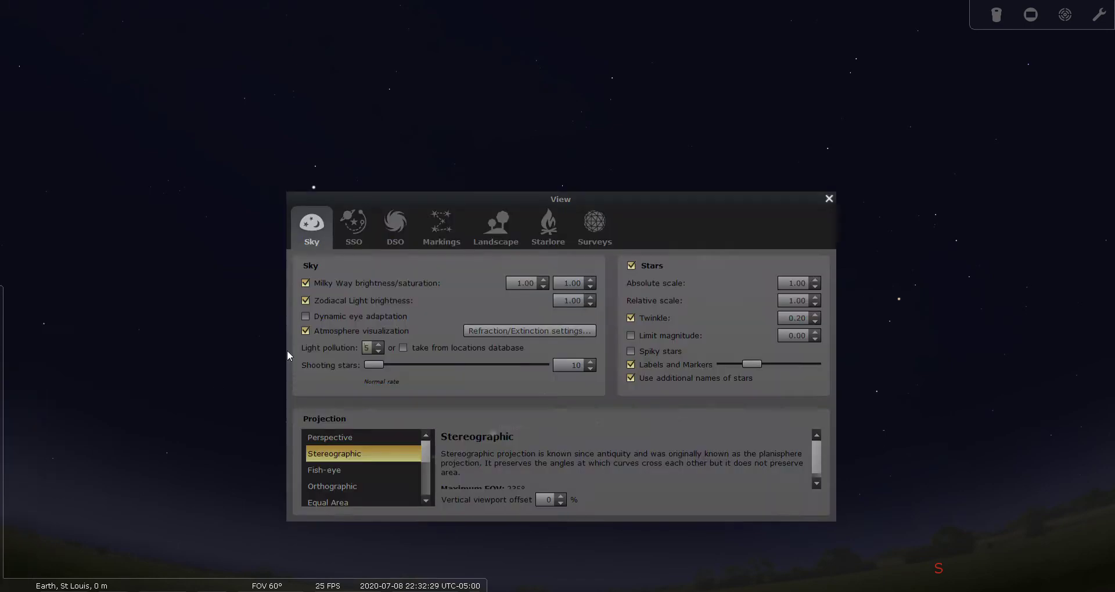
click(378, 351)
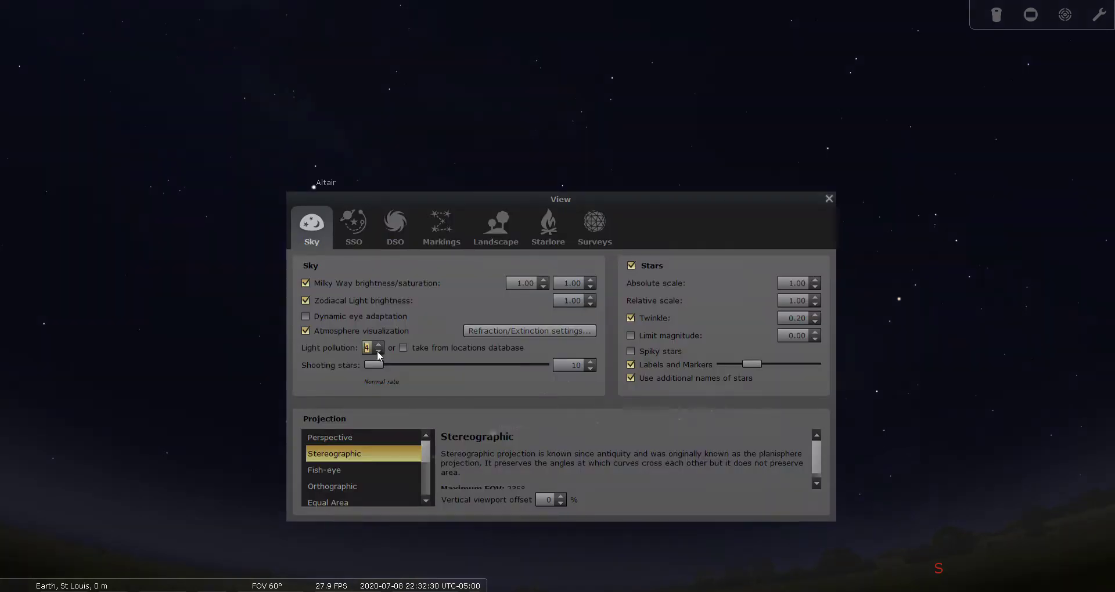
click(829, 198)
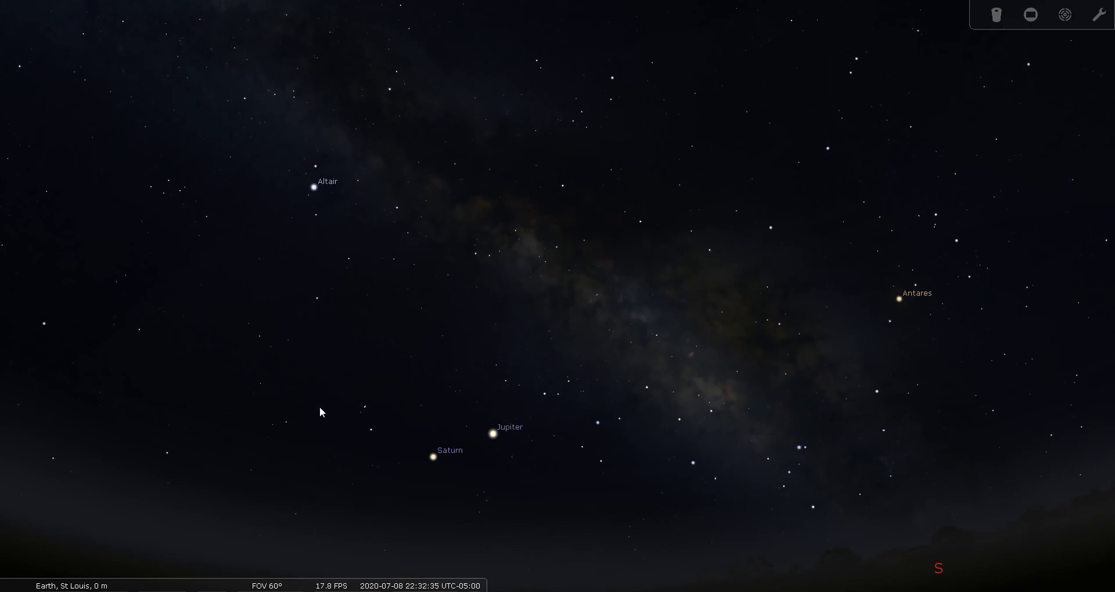
key(v)
key(b)
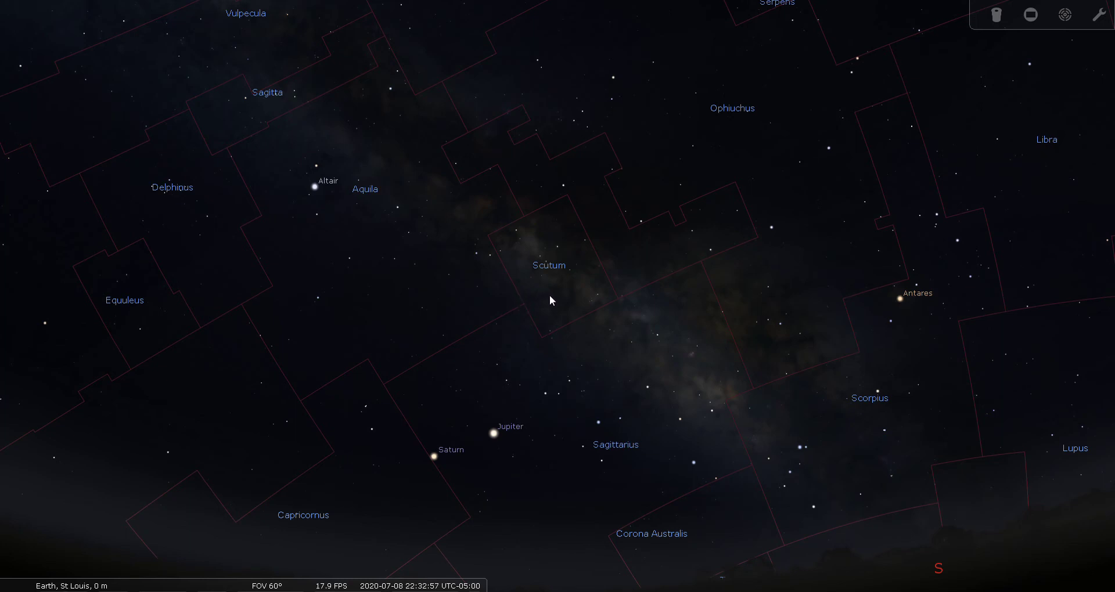
key(b)
key(v)
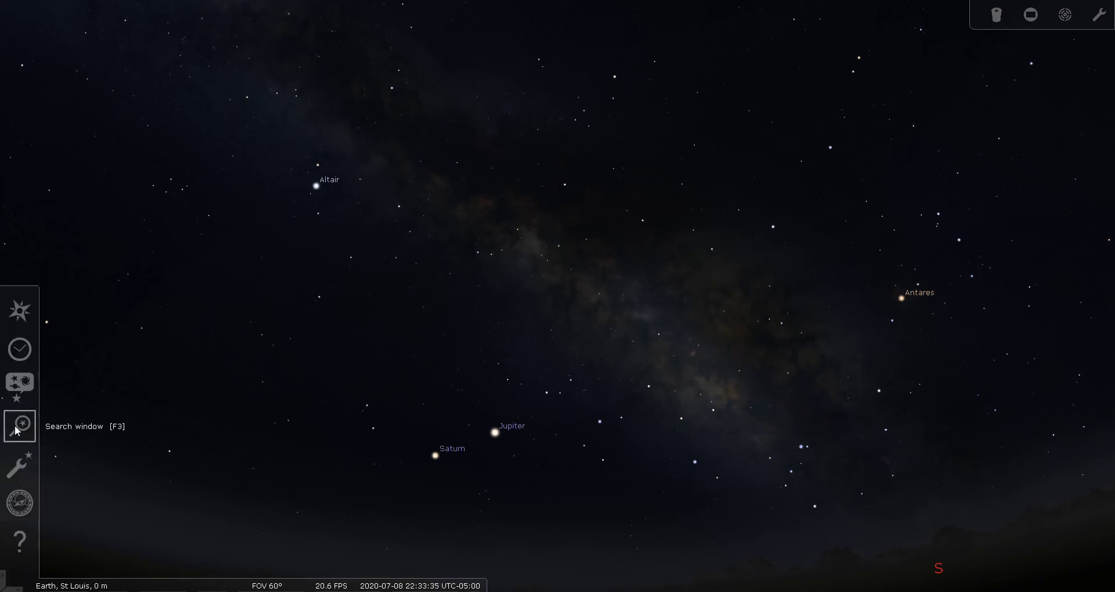
Search for m26 to centre open cluster M 26, then surround it with Telrad finder rings
click(17, 431)
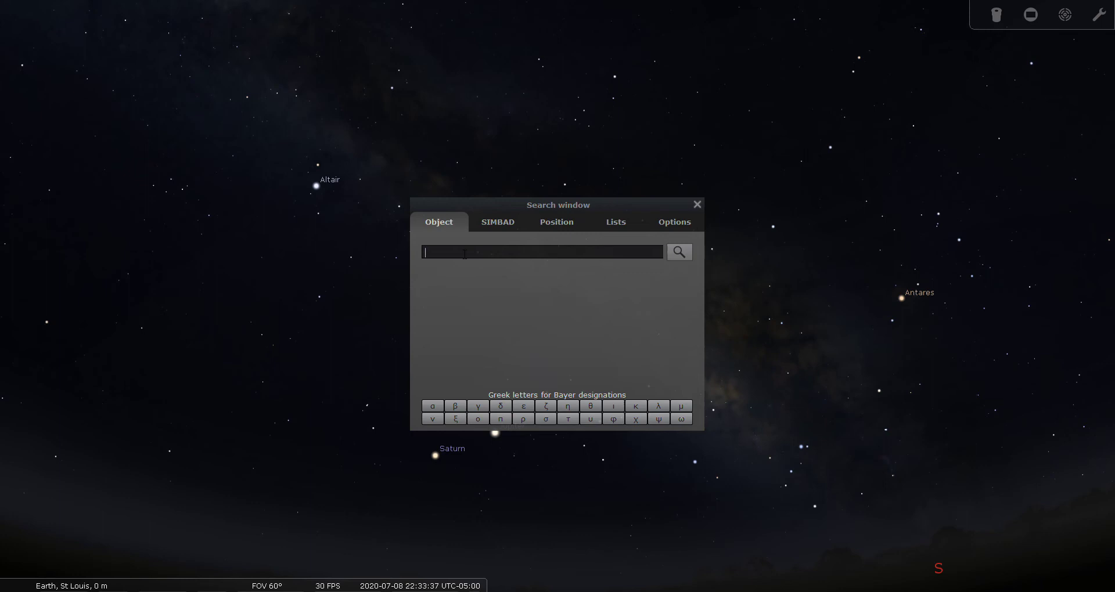
text(m26)
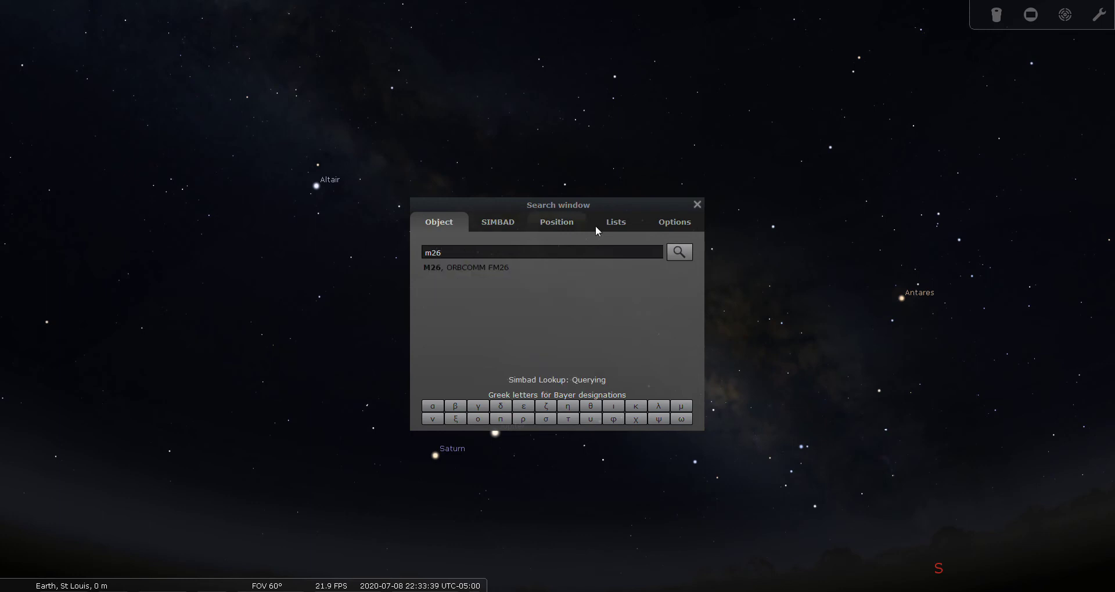
click(688, 251)
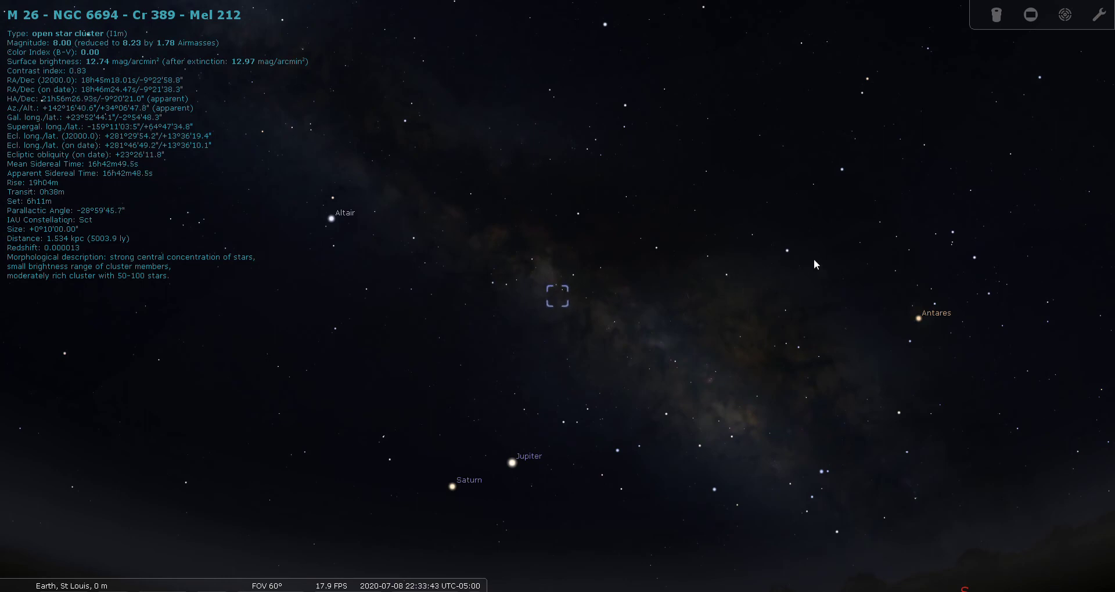
click(1067, 18)
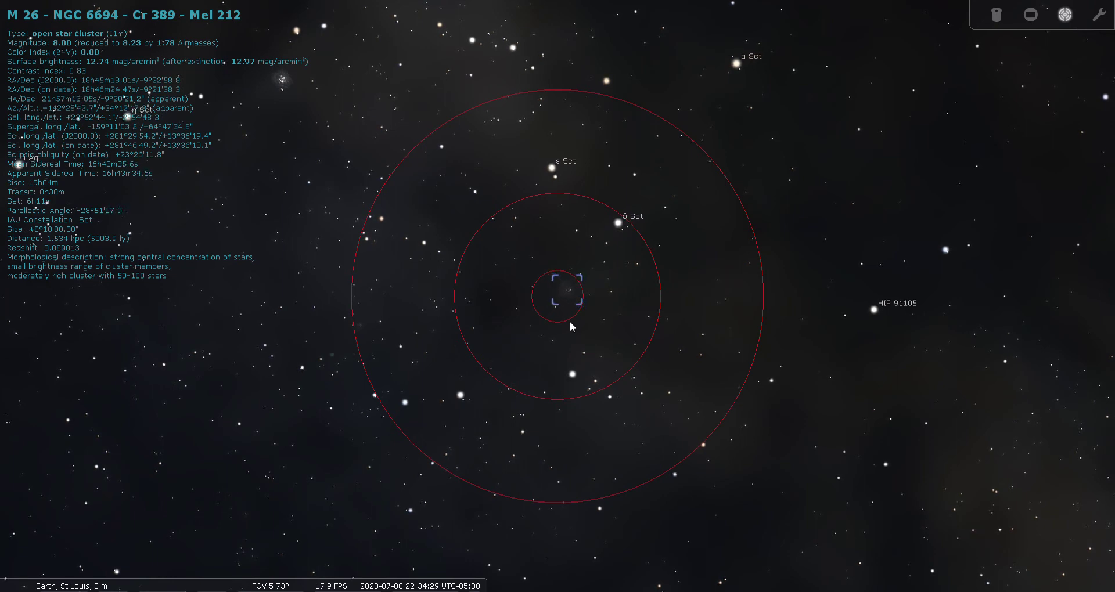
Select a magnitude 9.50 star near M 26 and view it through the 24mm Panoptic on the Celestron C8
drag(570, 323, 558, 332)
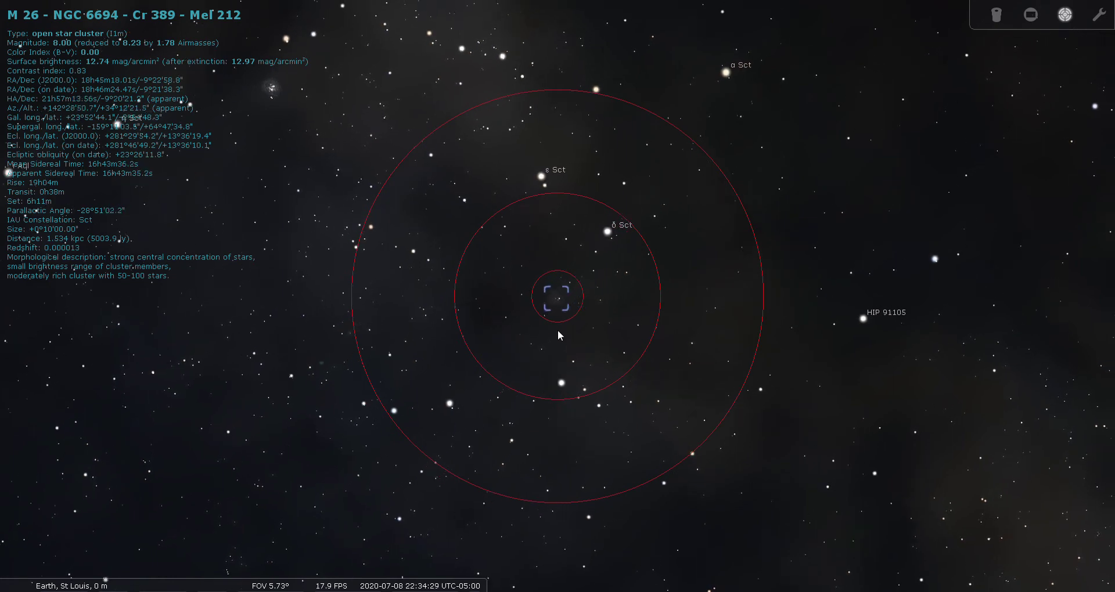
click(601, 306)
click(994, 18)
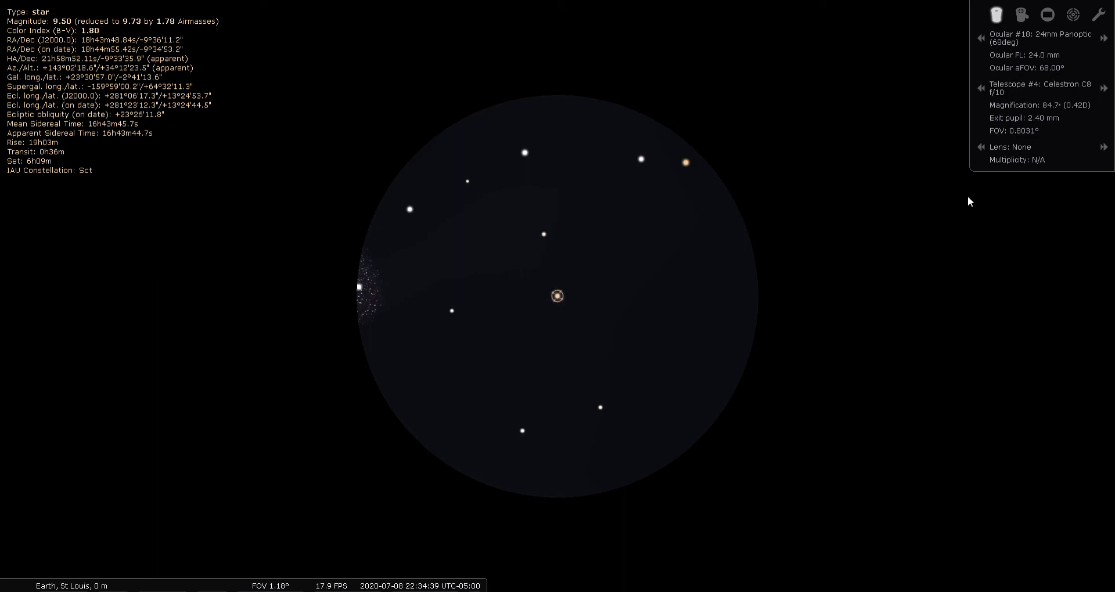
Return to the Telrad finder, select the magnitude 10.30 star at M 26's core, and view it in the eyepiece
click(1073, 15)
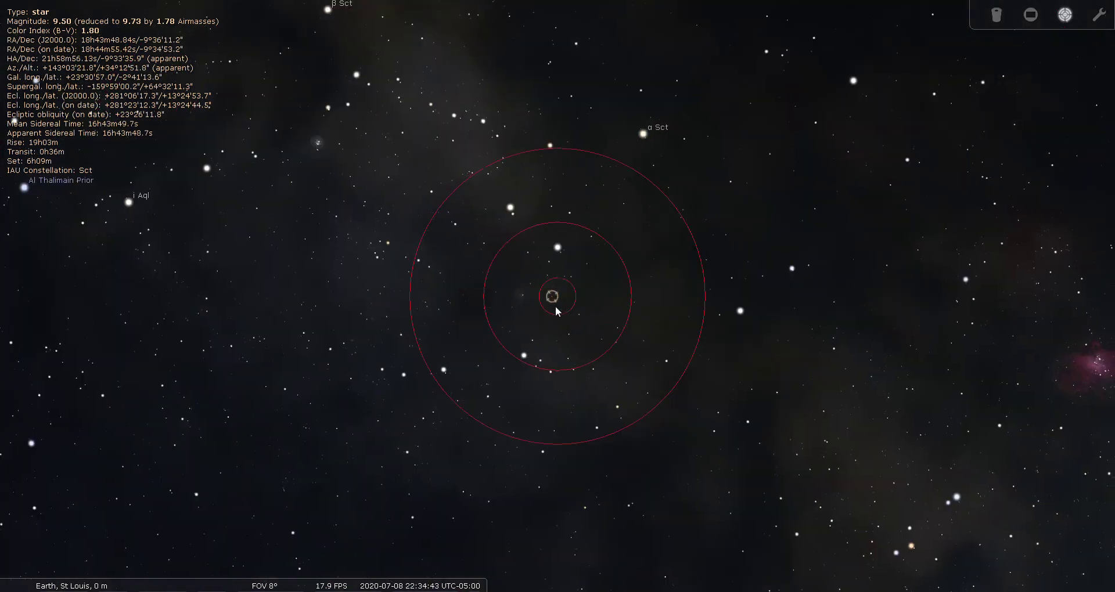
drag(556, 312, 587, 311)
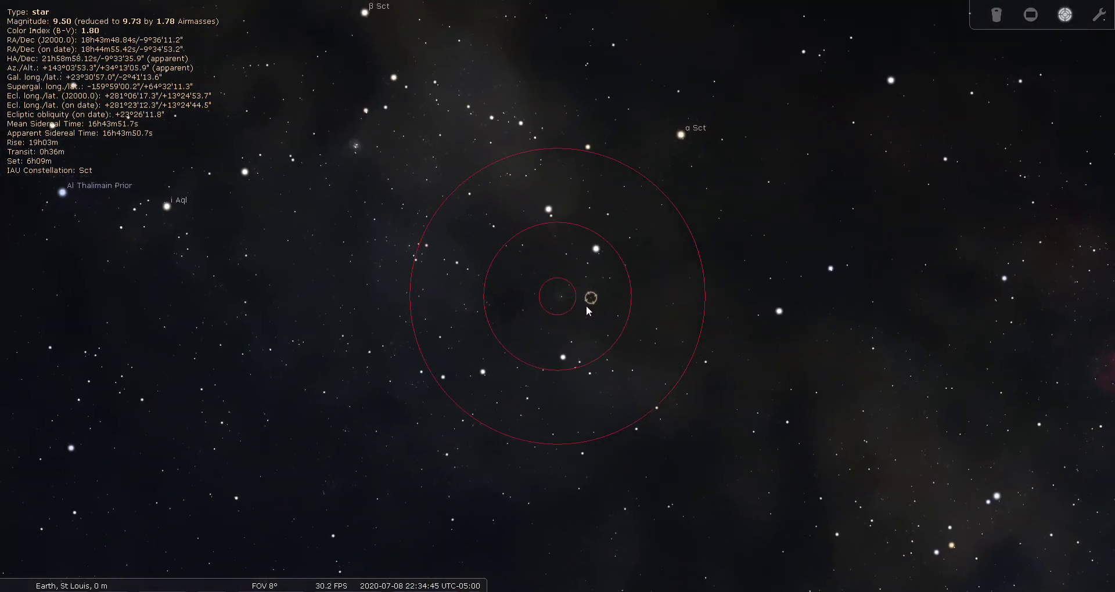
click(559, 297)
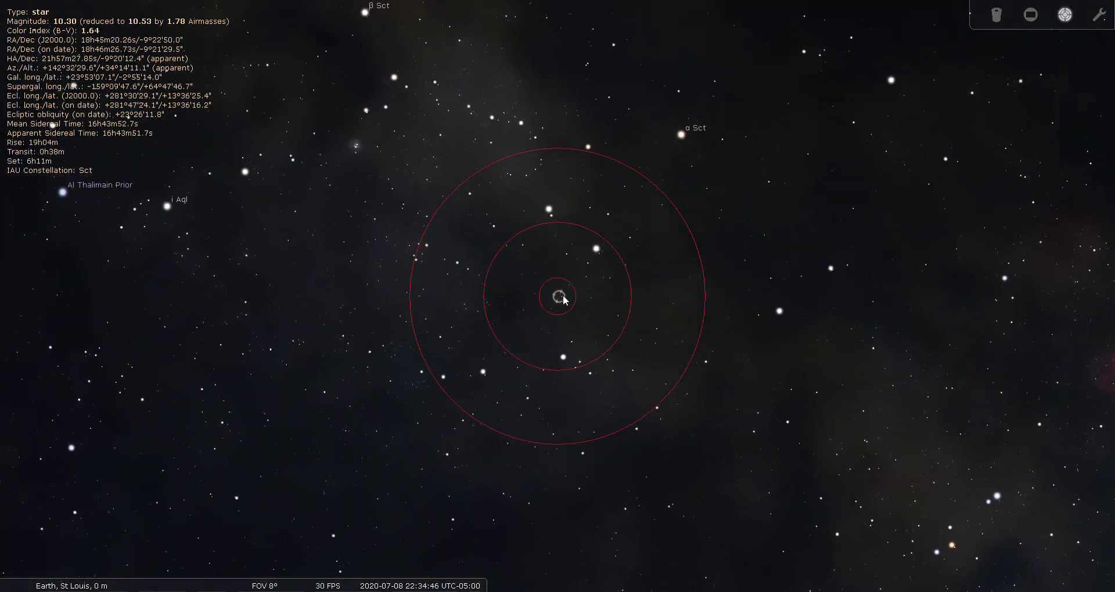
click(996, 17)
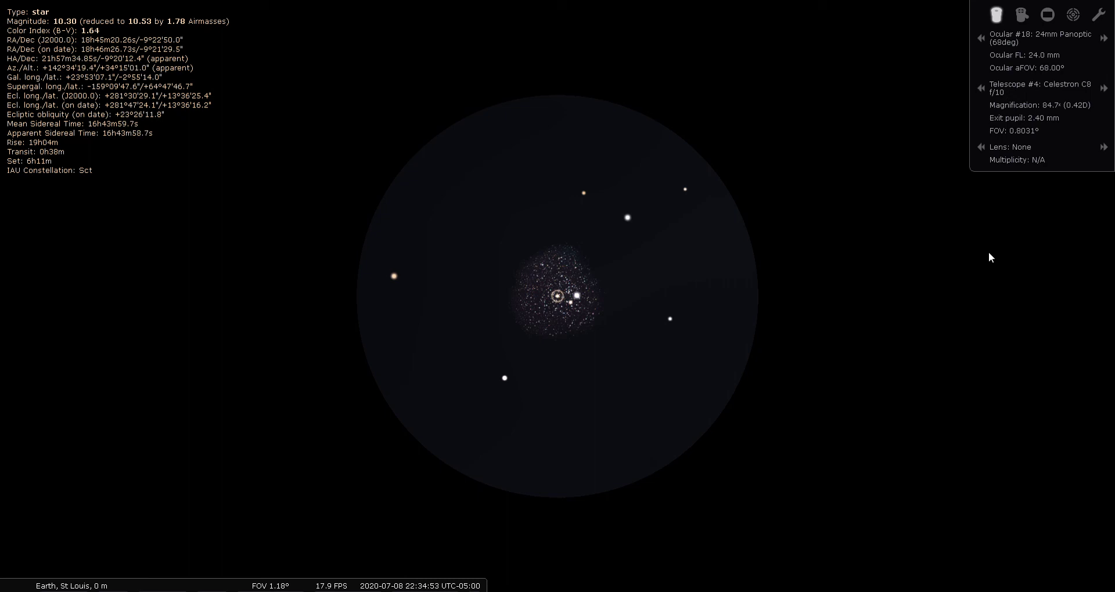
Compare the star through the 19mm Panoptic and 13mm Nagler Type 6 eyepieces, then return to the finder
click(1105, 38)
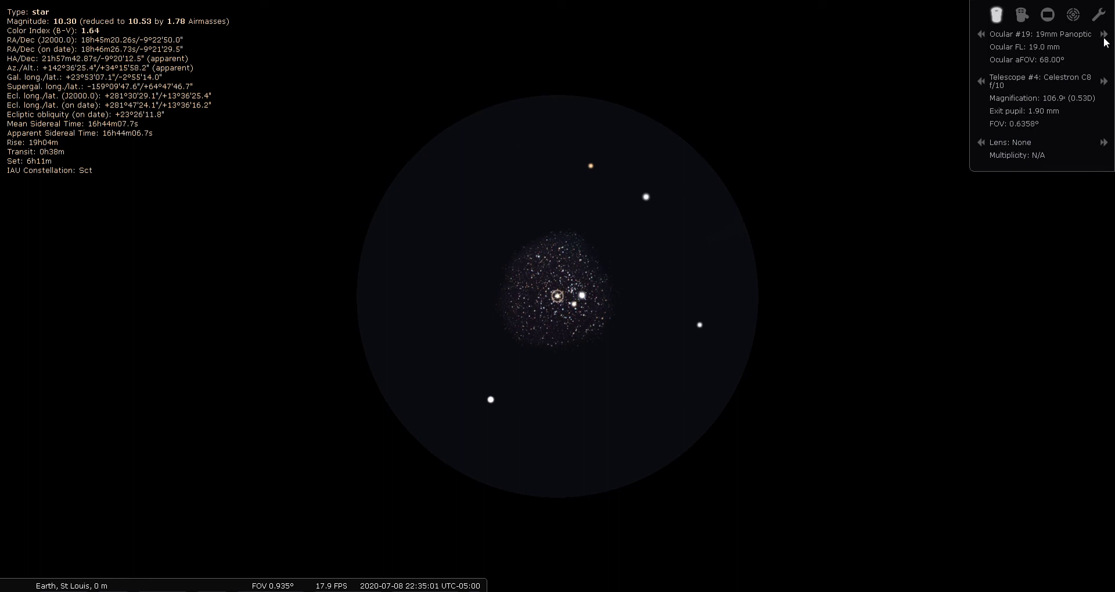
click(1104, 35)
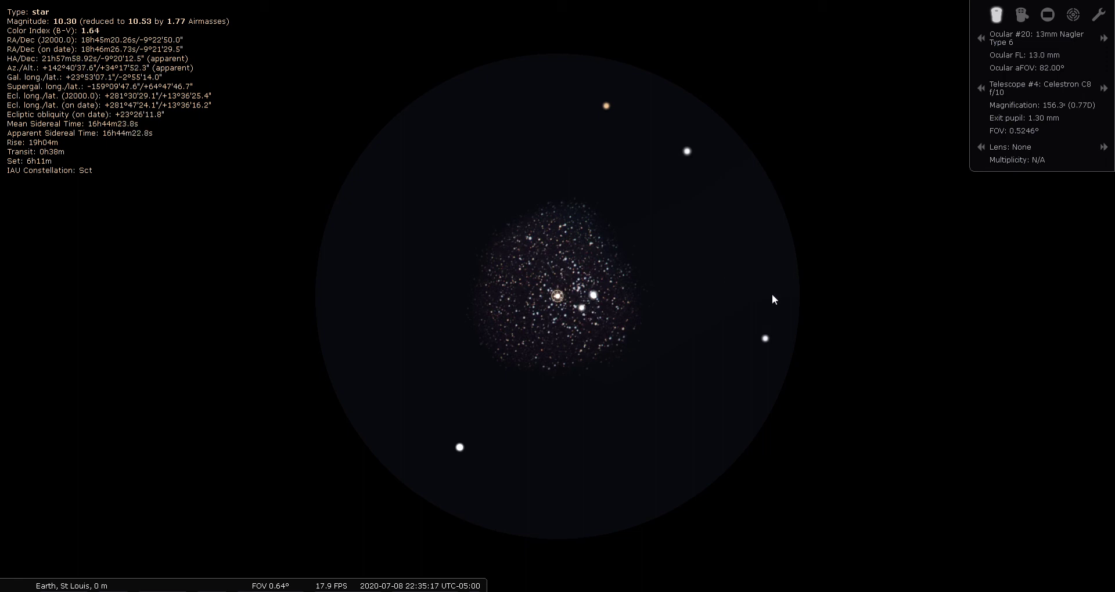
click(1076, 14)
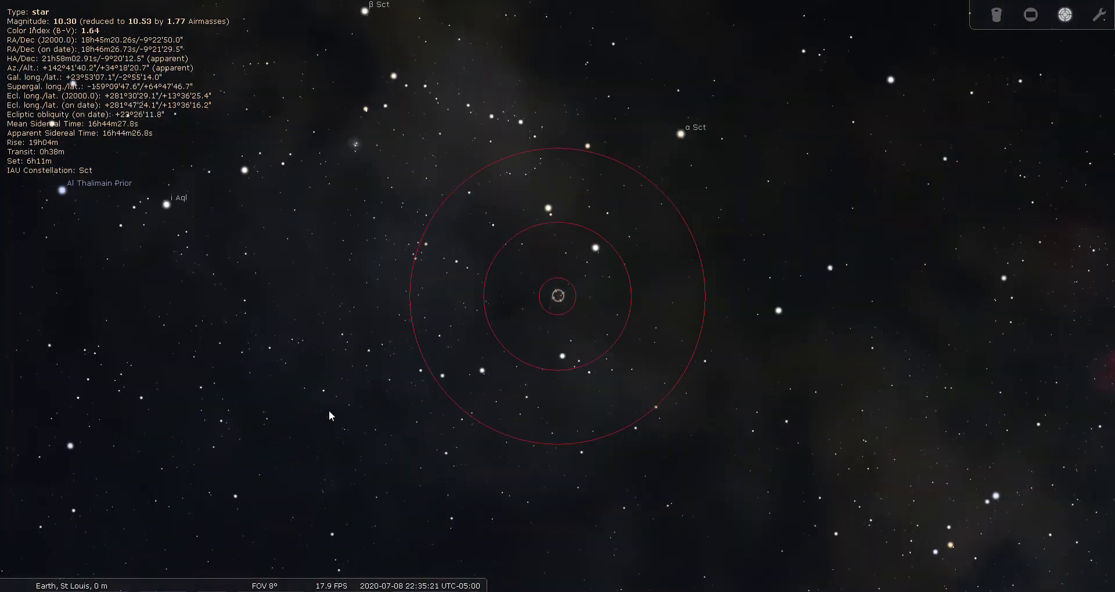
Zoom back out to 60°, turn off the Telrad rings, deselect the star, and lower the view slightly
key(backslash)
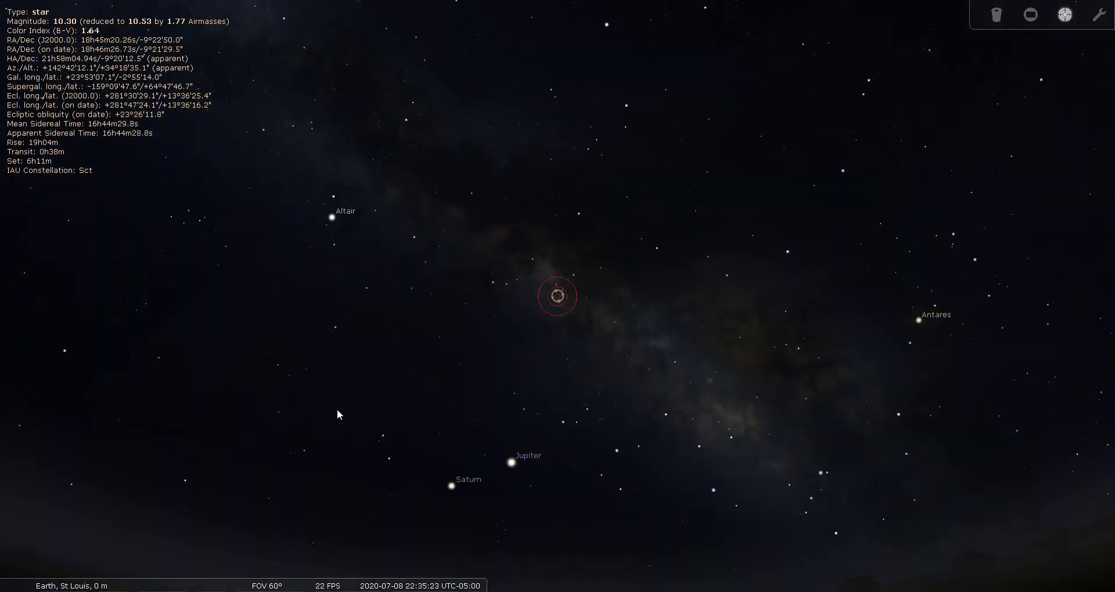
click(1066, 18)
right_click(499, 350)
drag(633, 489, 635, 436)
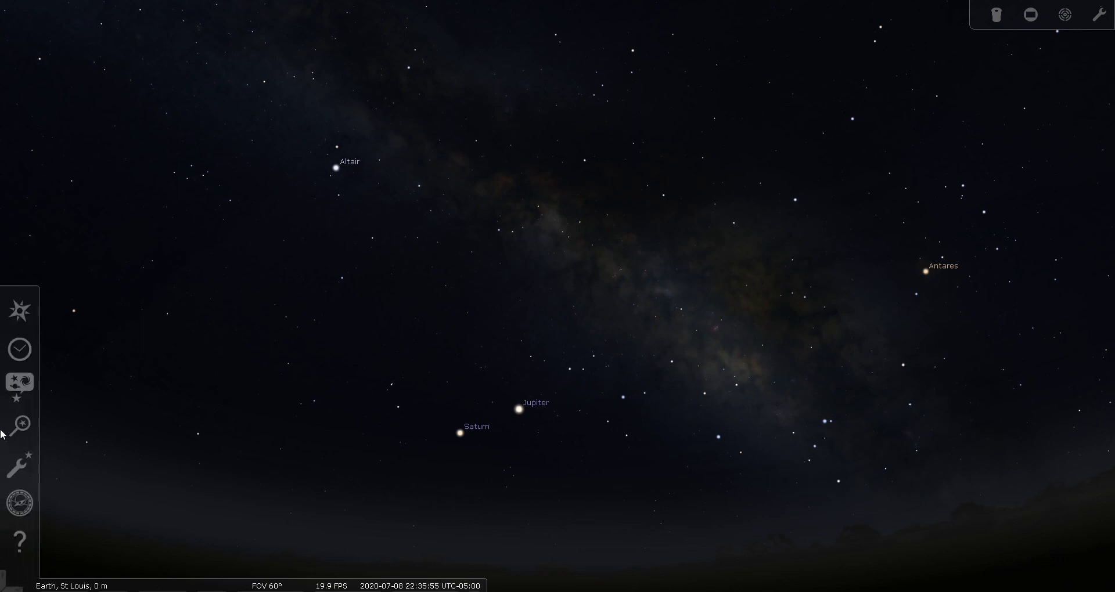
Search for m11 to centre the Wild Duck Cluster and show its details
click(18, 426)
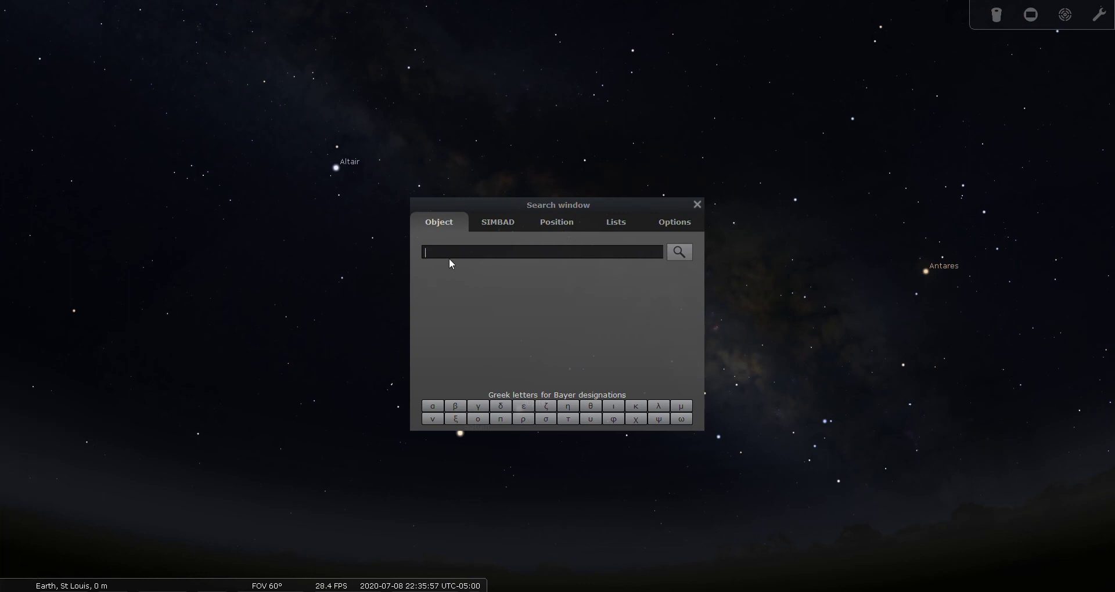
text(m11)
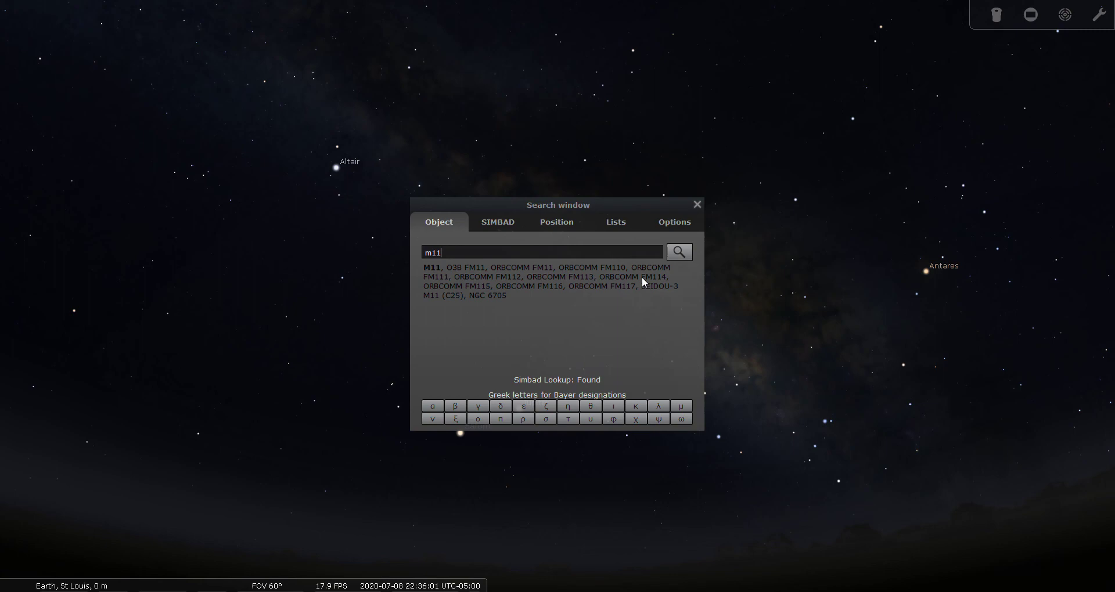
click(684, 251)
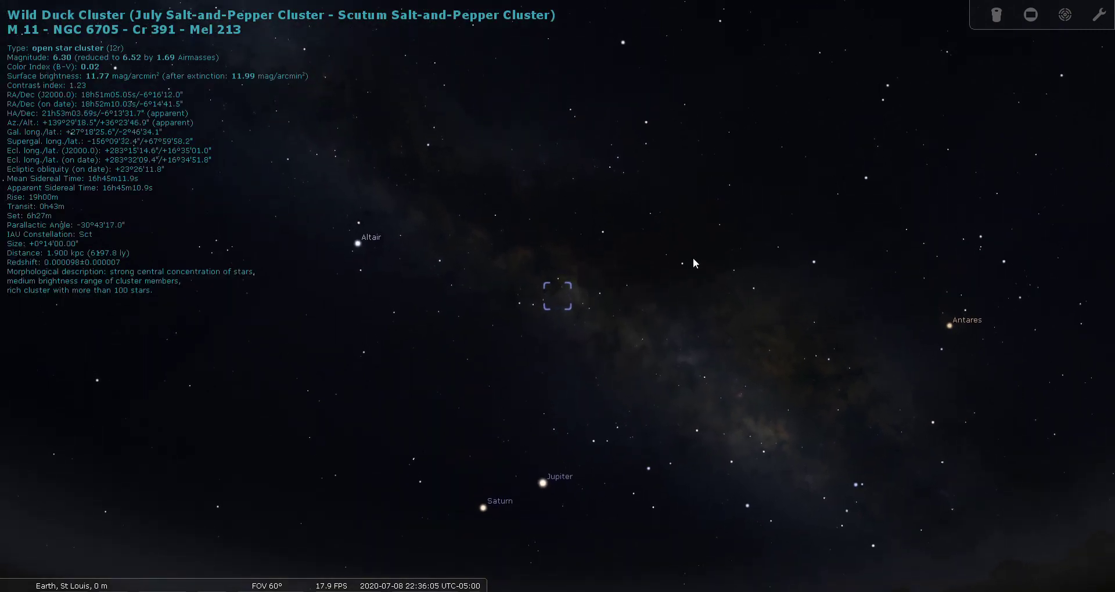
Show the Telrad rings around M 11 and zoom in to a 5.73° field of view
click(1065, 14)
scroll(539, 344, up, 10)
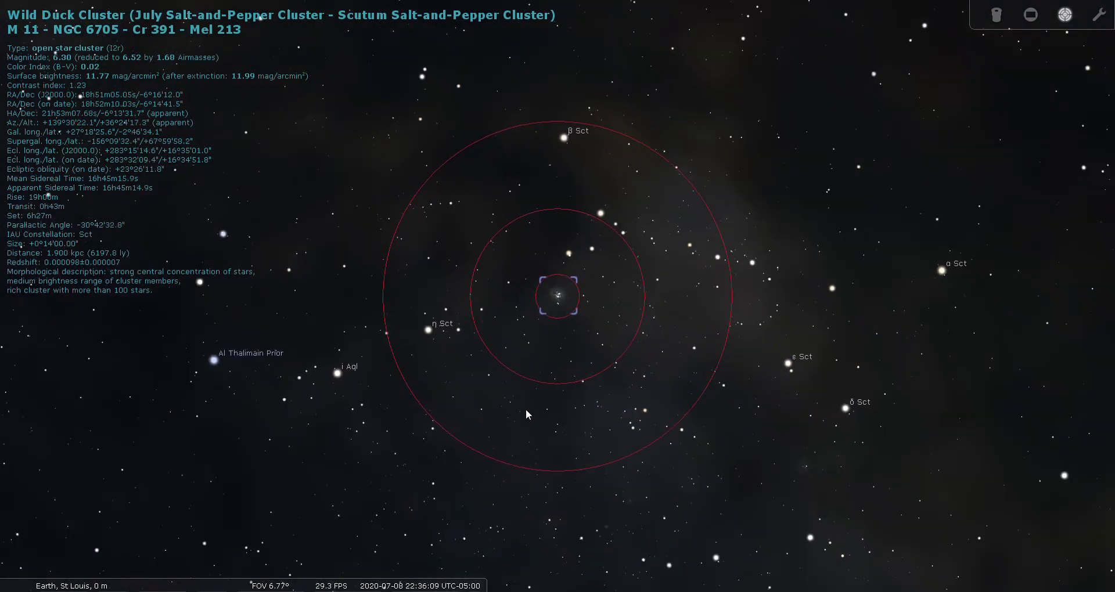
scroll(527, 411, up, 2)
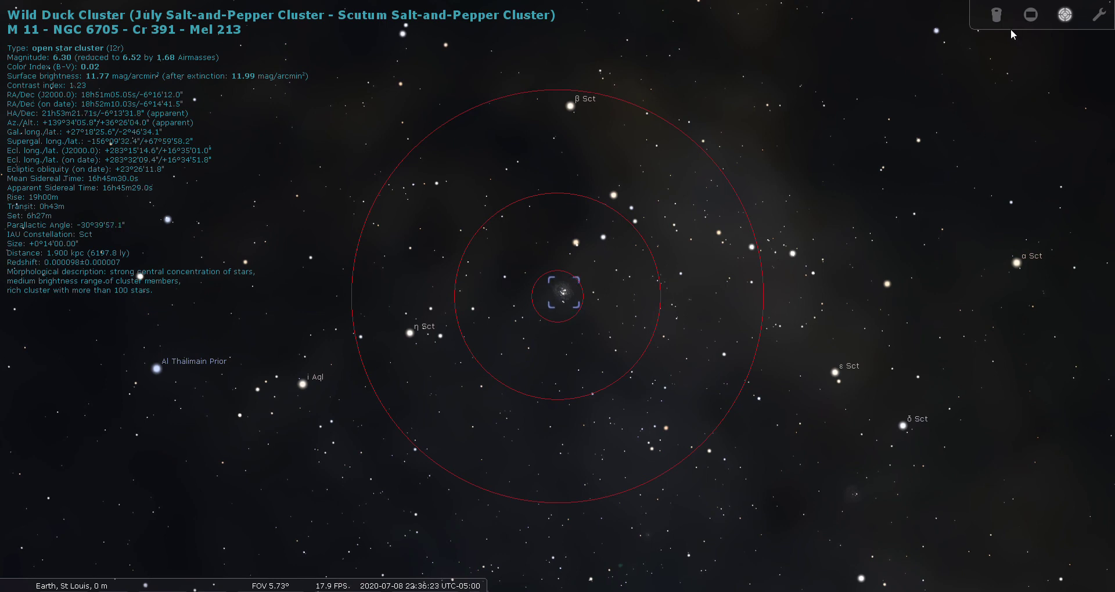
View M 11 through the 13mm Nagler eyepiece at 156.3×, then return to the Telrad rings at 8°
click(999, 13)
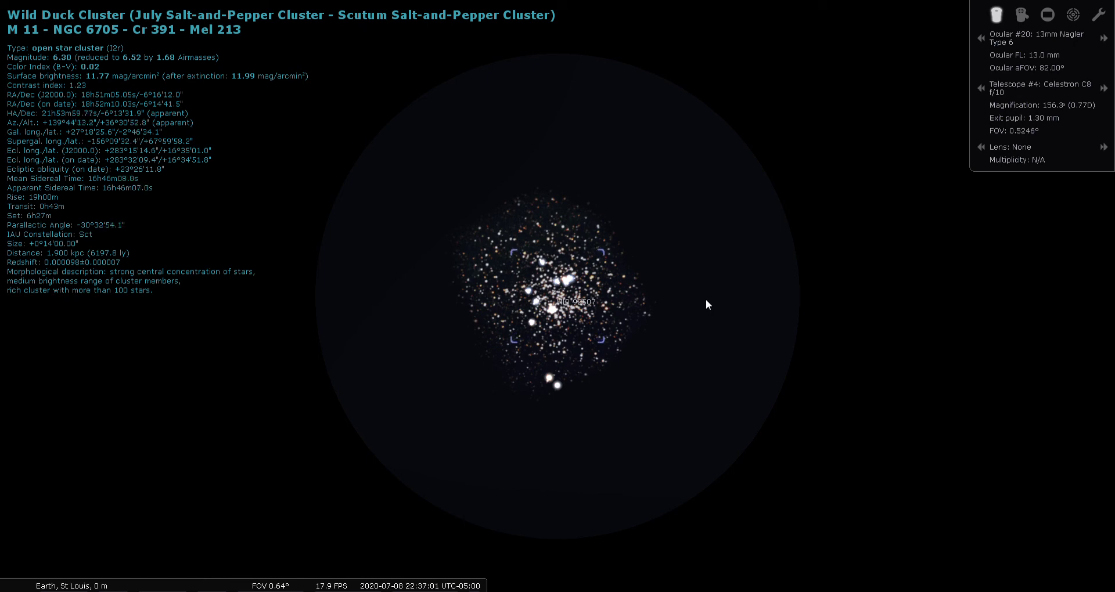
click(1074, 20)
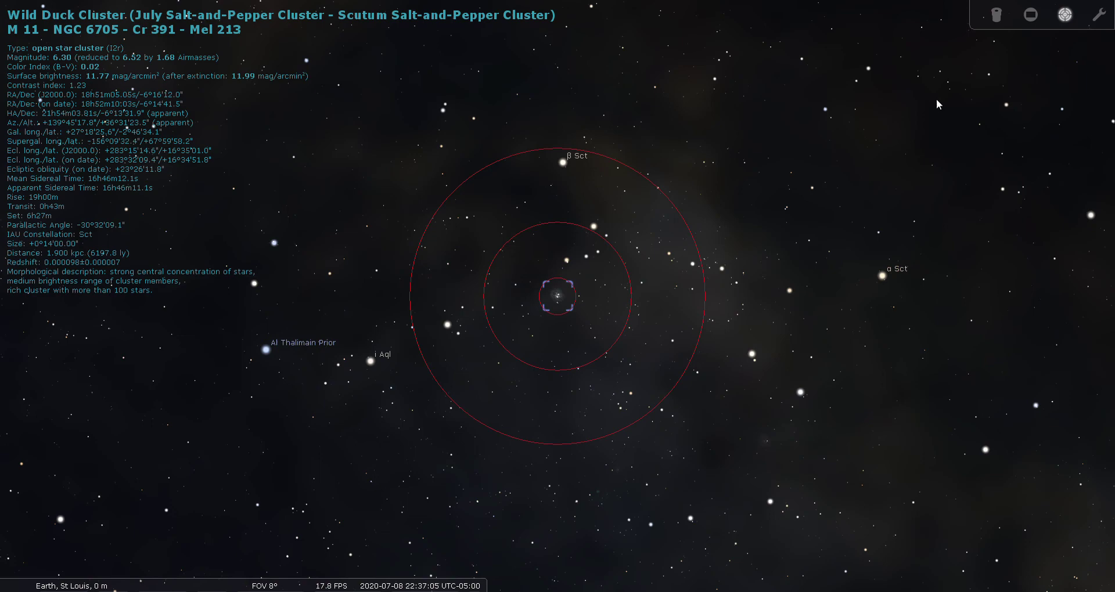
Zoom out to a 60° field, clear the M 11 selection, and overlay constellation names and boundaries
scroll(936, 105, down, 2)
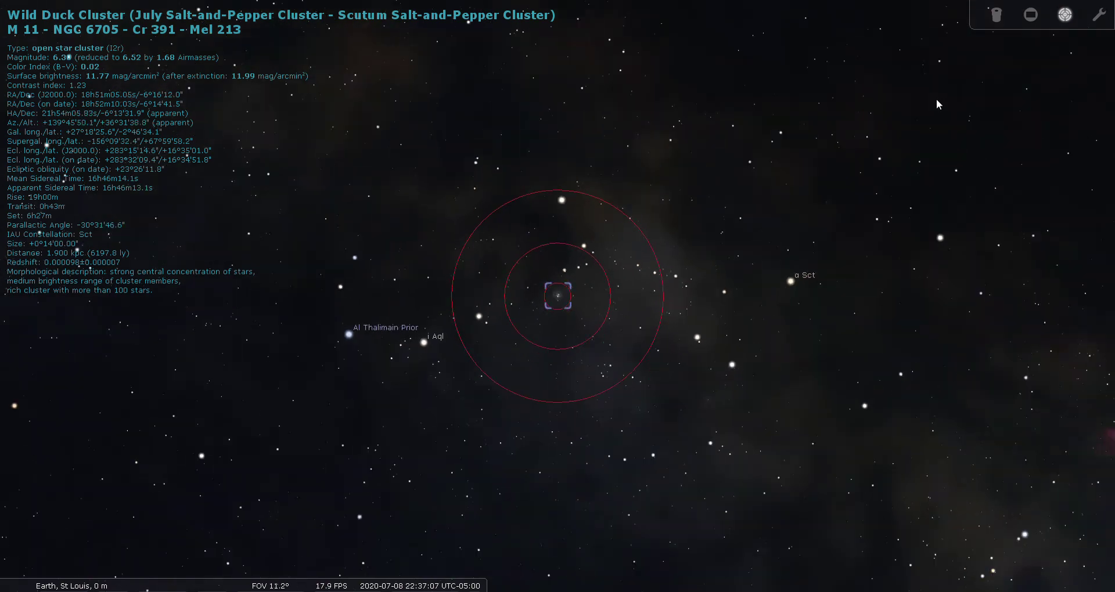
key(backslash)
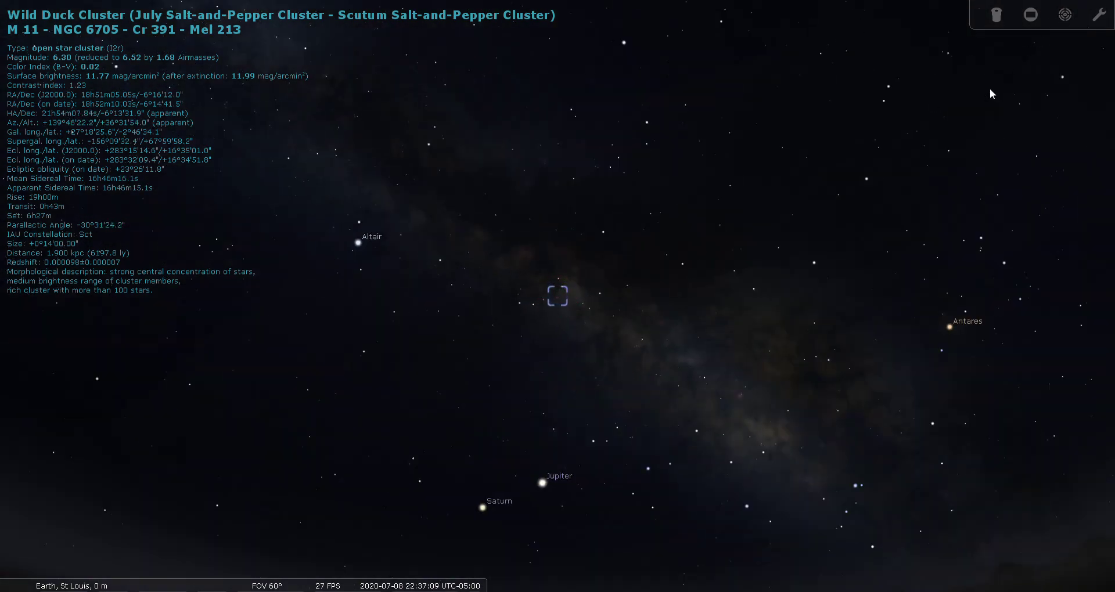
right_click(285, 337)
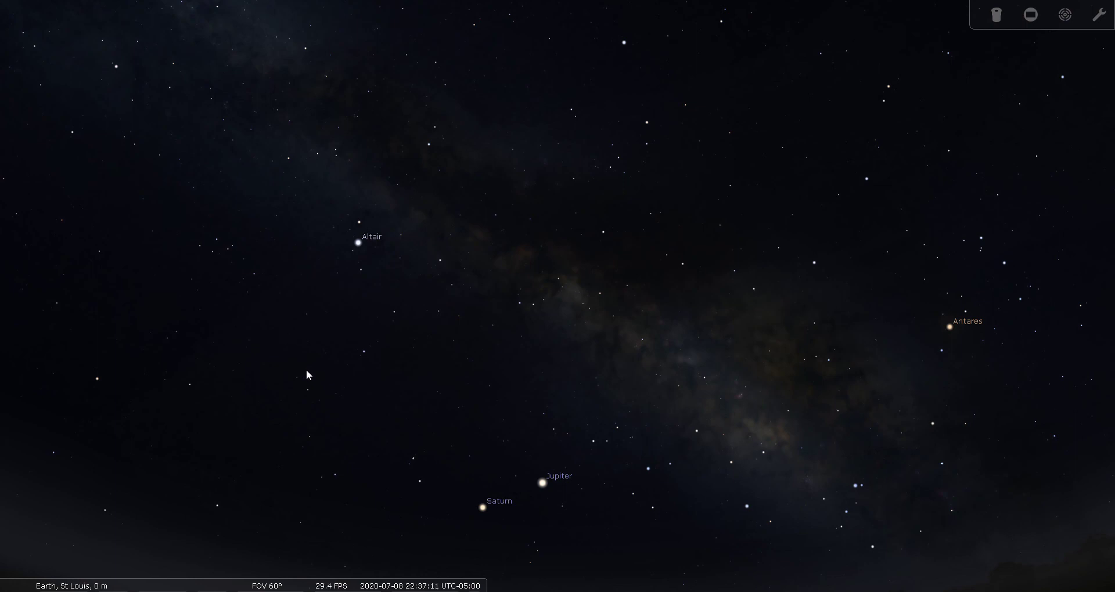
key(v)
key(b)
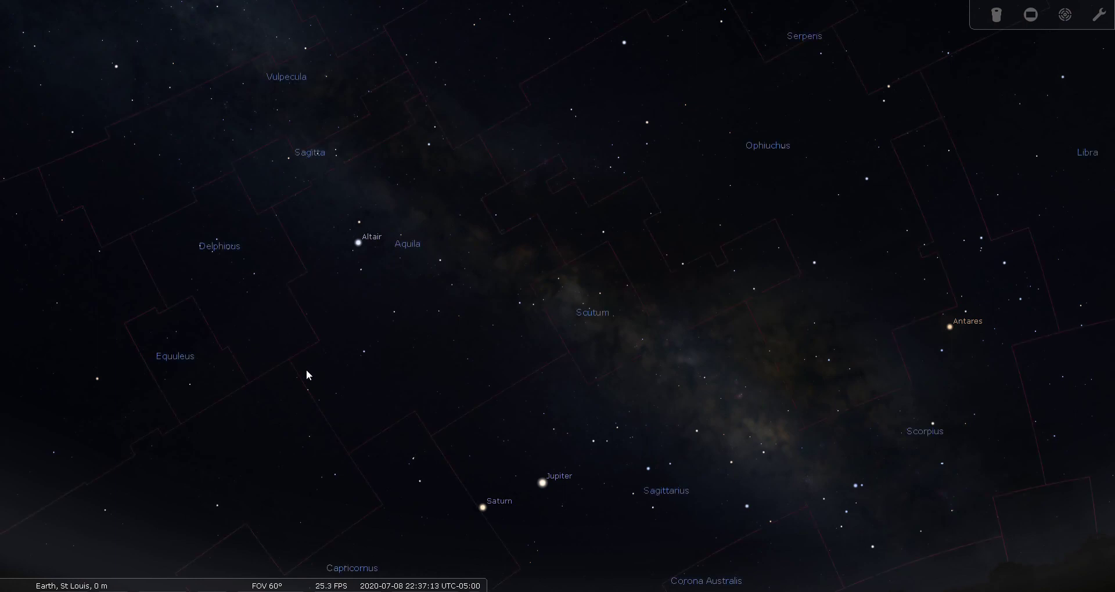